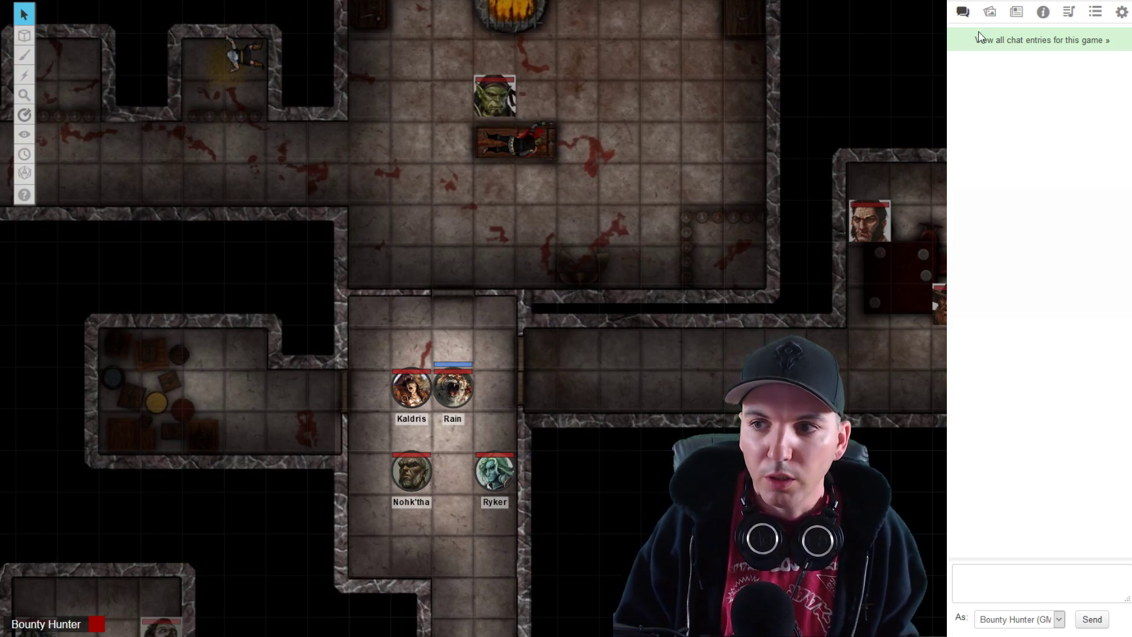
Step: Open the Journal to list Goliath Warlock and the Pregens, Handouts and Monster Manual folders
click(1015, 19)
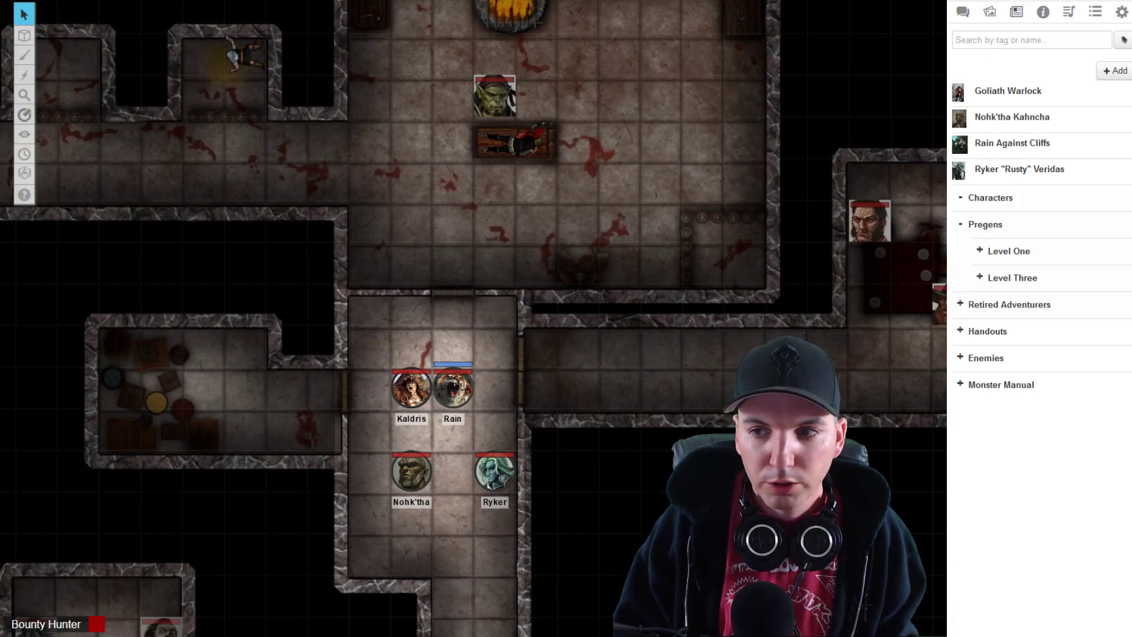
Step: Open Rain Against Cliffs' sheet, roll the Handaxe attack for 5 slashing, and move the sheet right
click(990, 152)
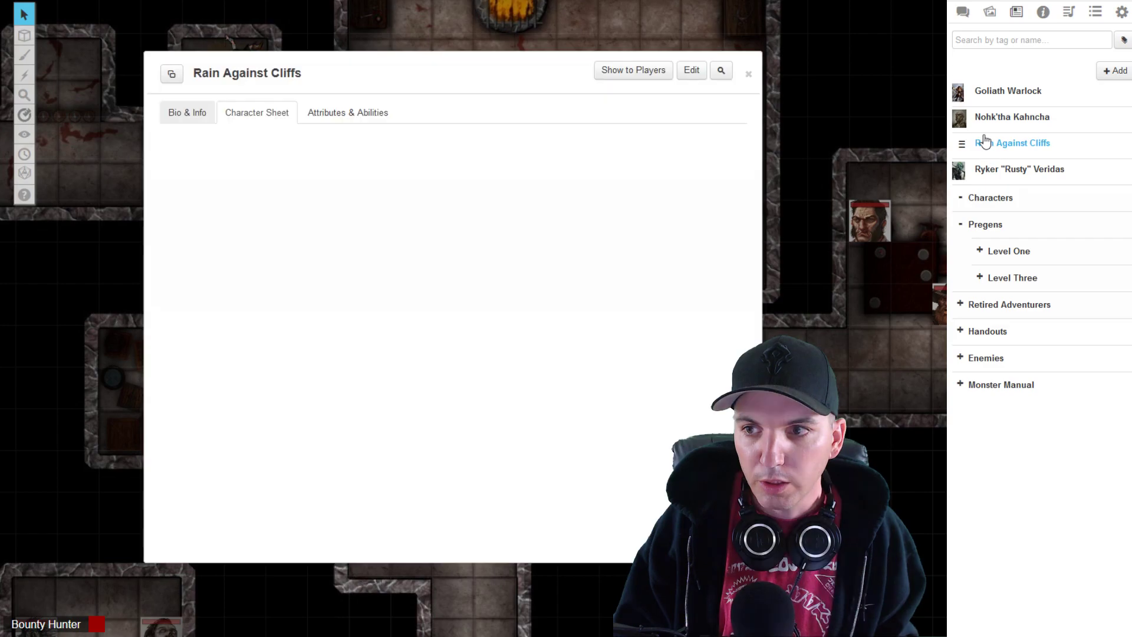
click(965, 14)
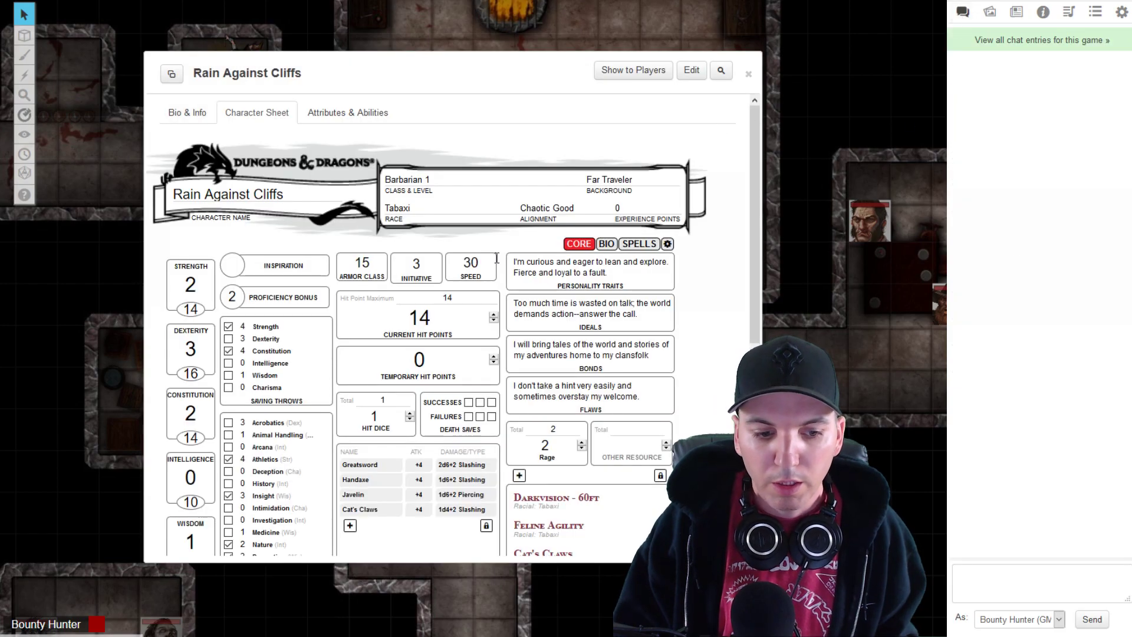
click(356, 480)
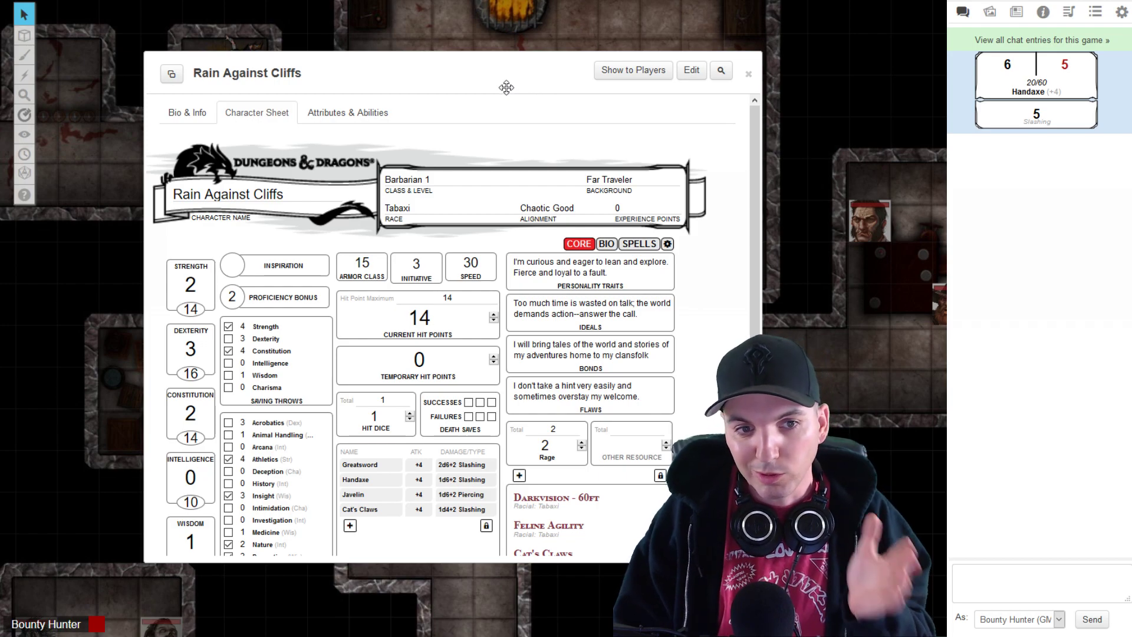
drag(462, 83, 558, 91)
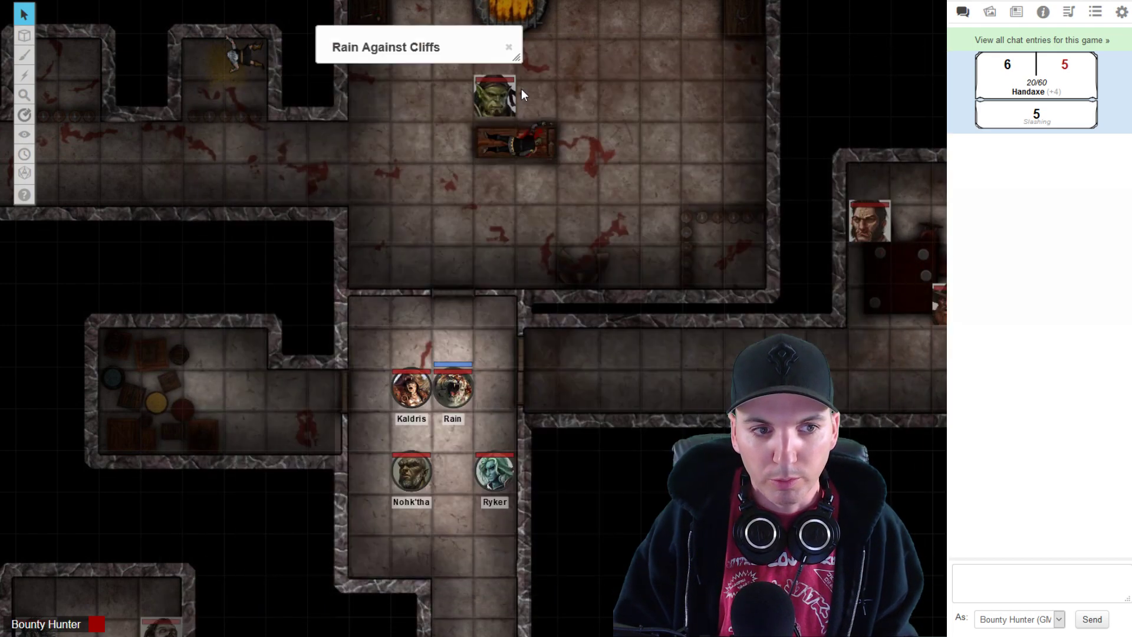
Step: Close Rain's character sheet and move the Rain token one square up and to the right
double_click(521, 88)
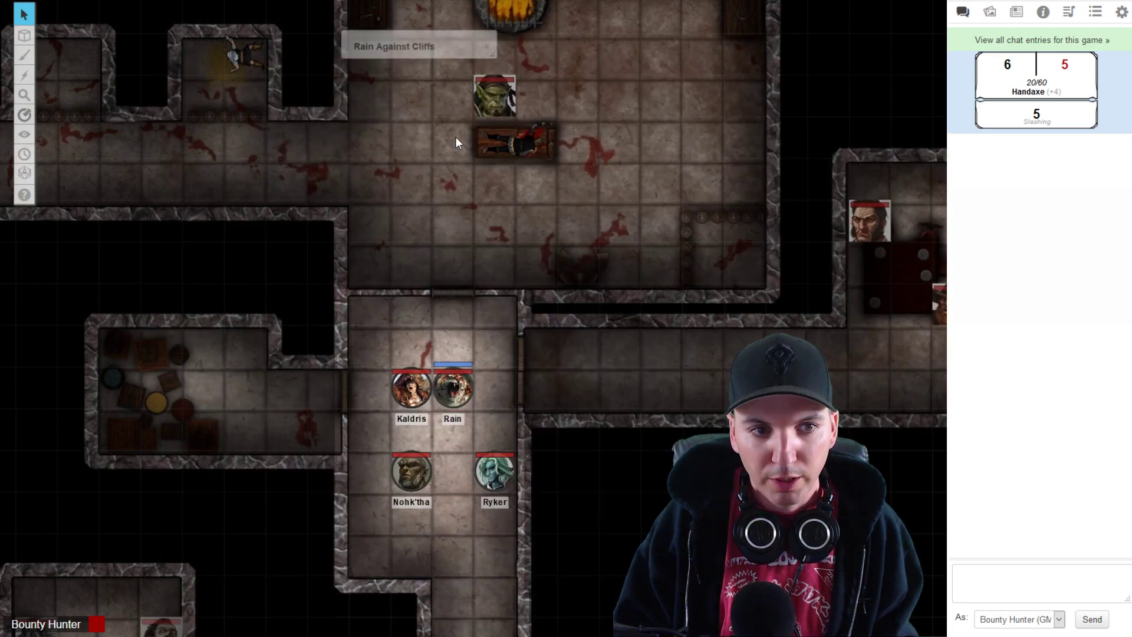
double_click(406, 51)
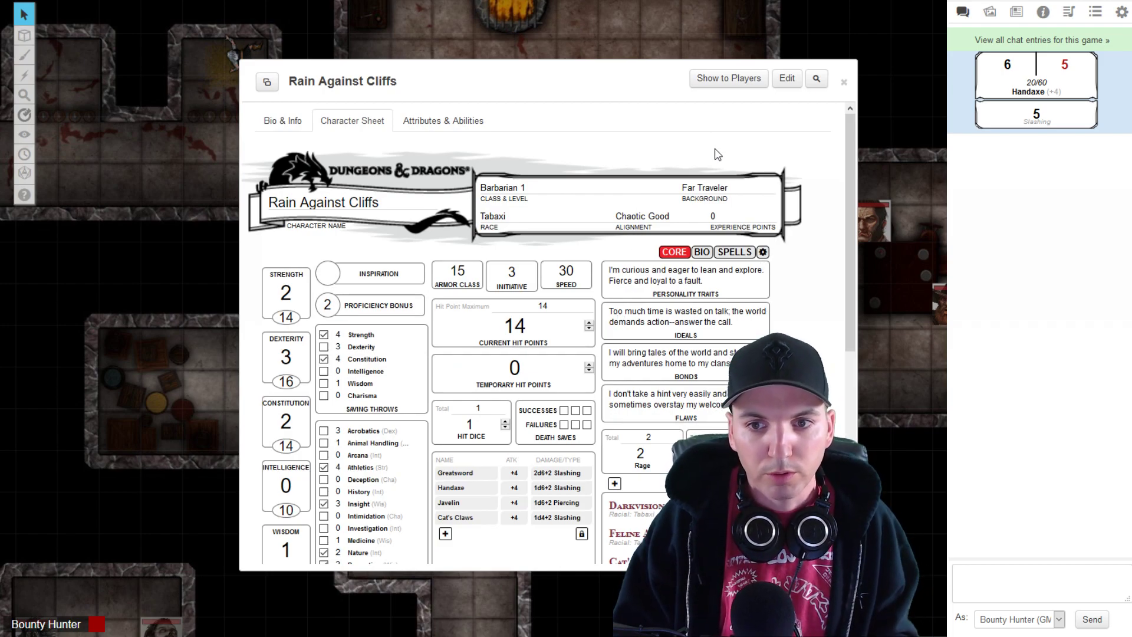
click(844, 82)
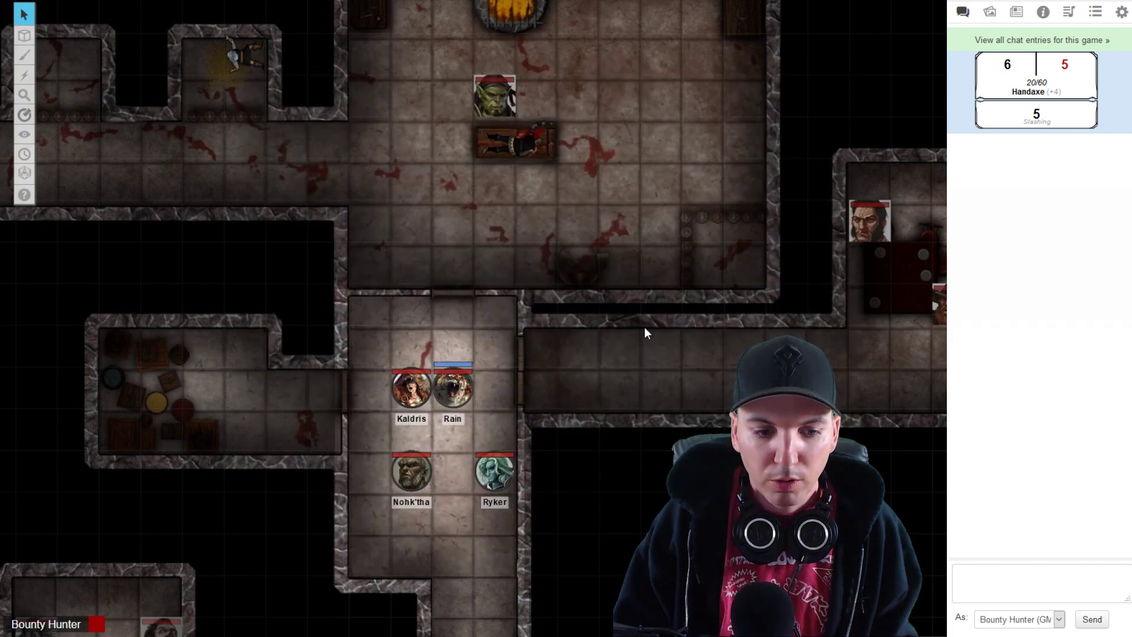
click(458, 392)
drag(458, 392, 483, 366)
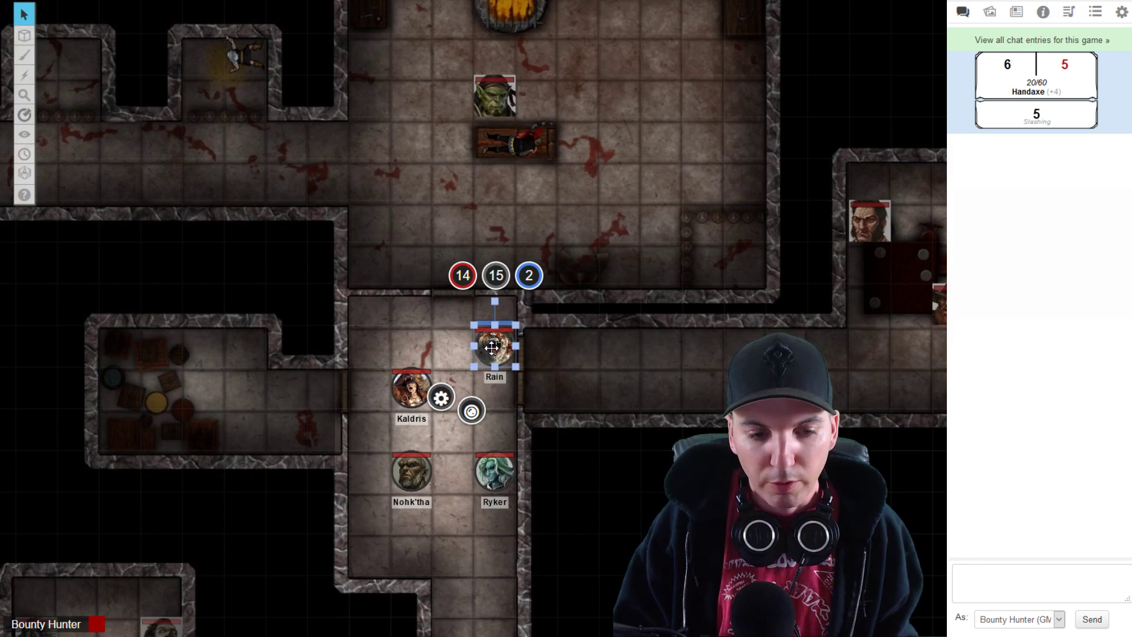
Step: Open Rain's sheet from the token, check the journal, then return to chat with the sheet collapsed
double_click(492, 347)
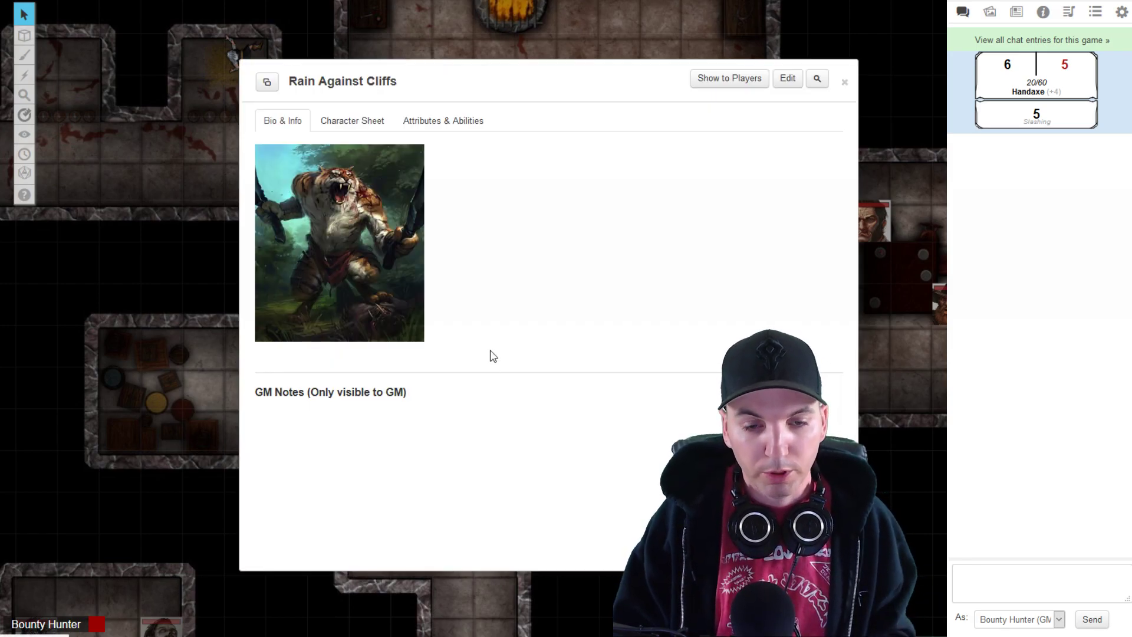
click(1016, 12)
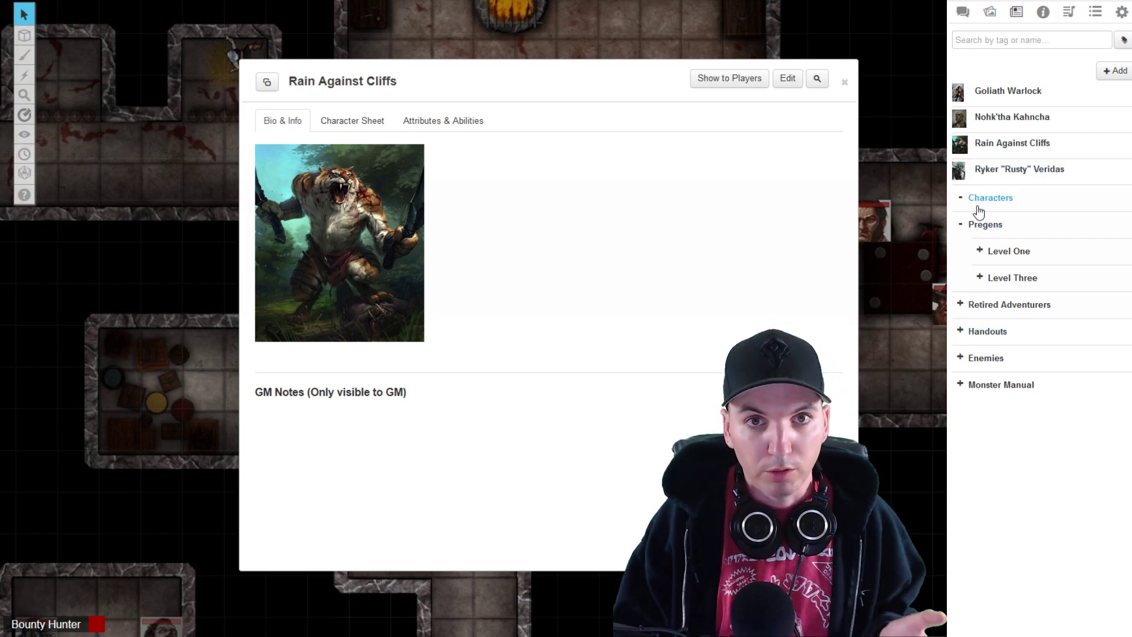
click(963, 13)
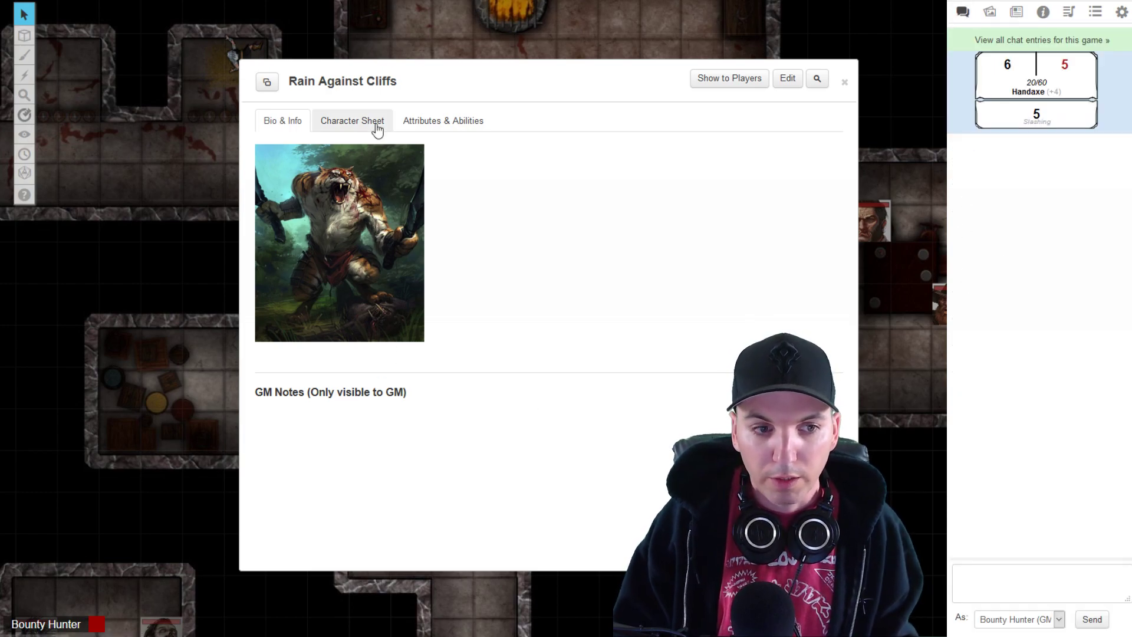
double_click(569, 91)
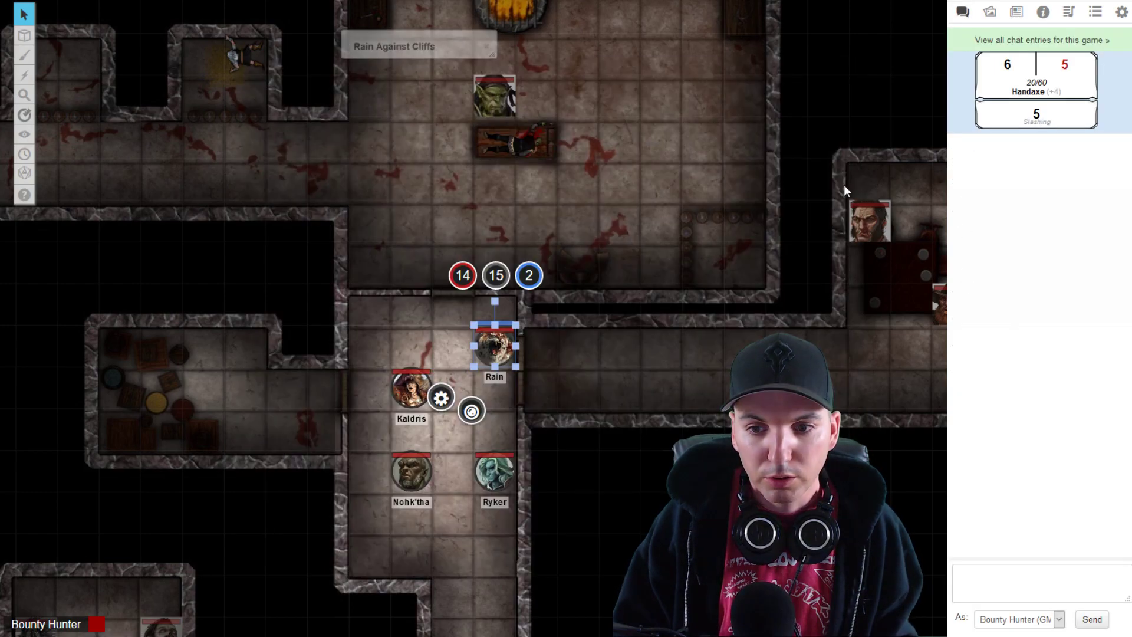
Step: Open and close the Ruffian 2 sheet from the enemy token, then clear the selection
click(867, 221)
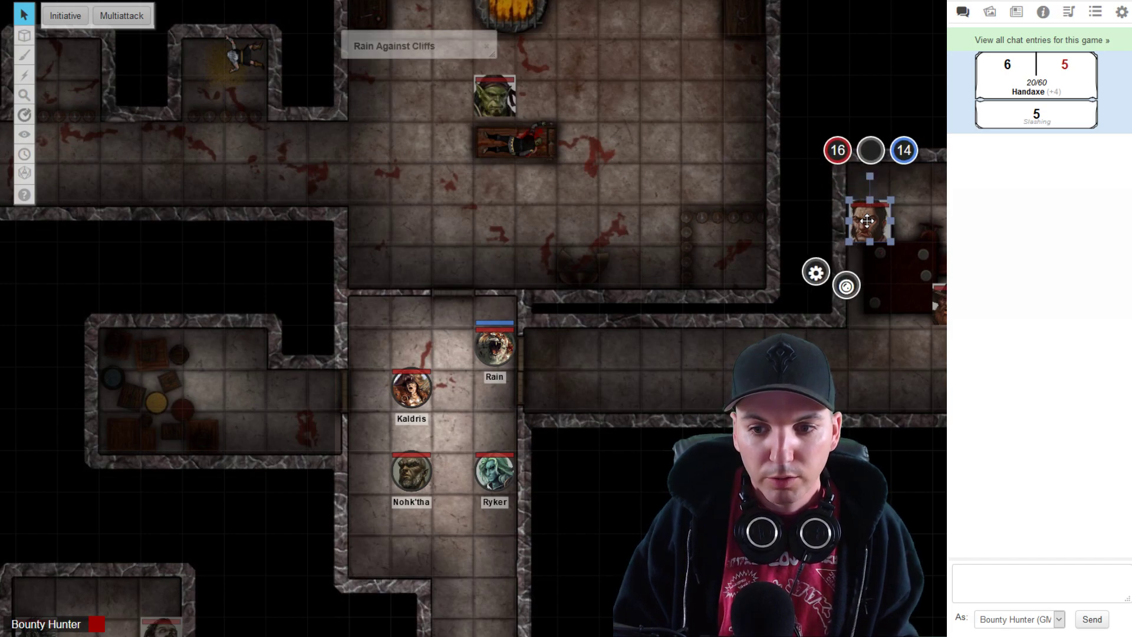
double_click(867, 221)
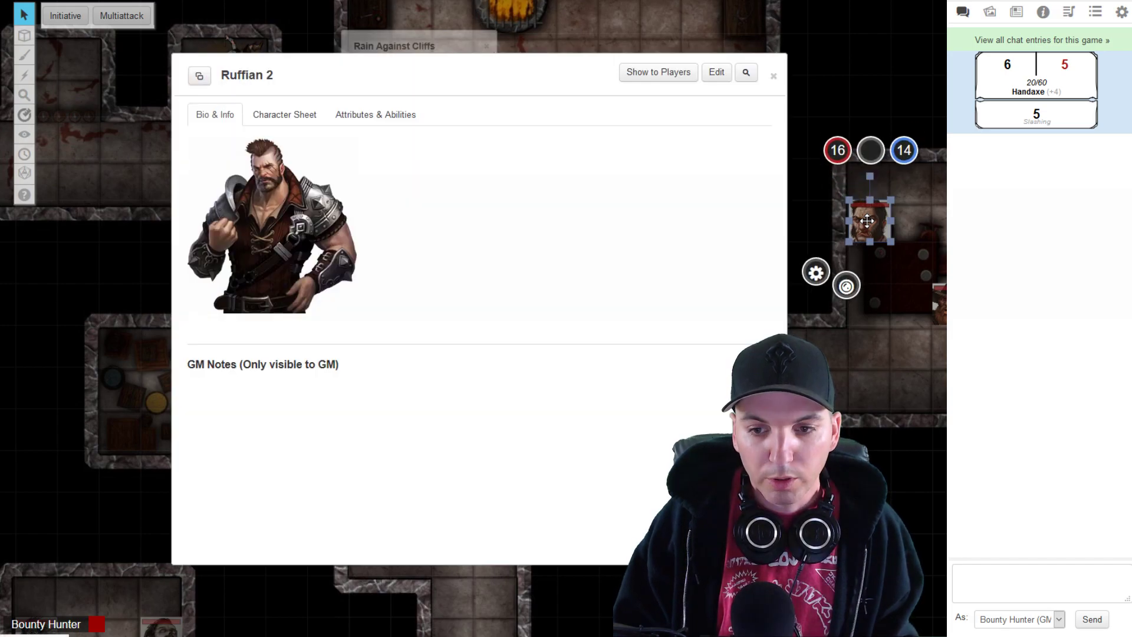
click(774, 76)
click(614, 305)
Step: Expand Rain Against Cliffs' sheet and show the full D&D Character Sheet tab
double_click(415, 48)
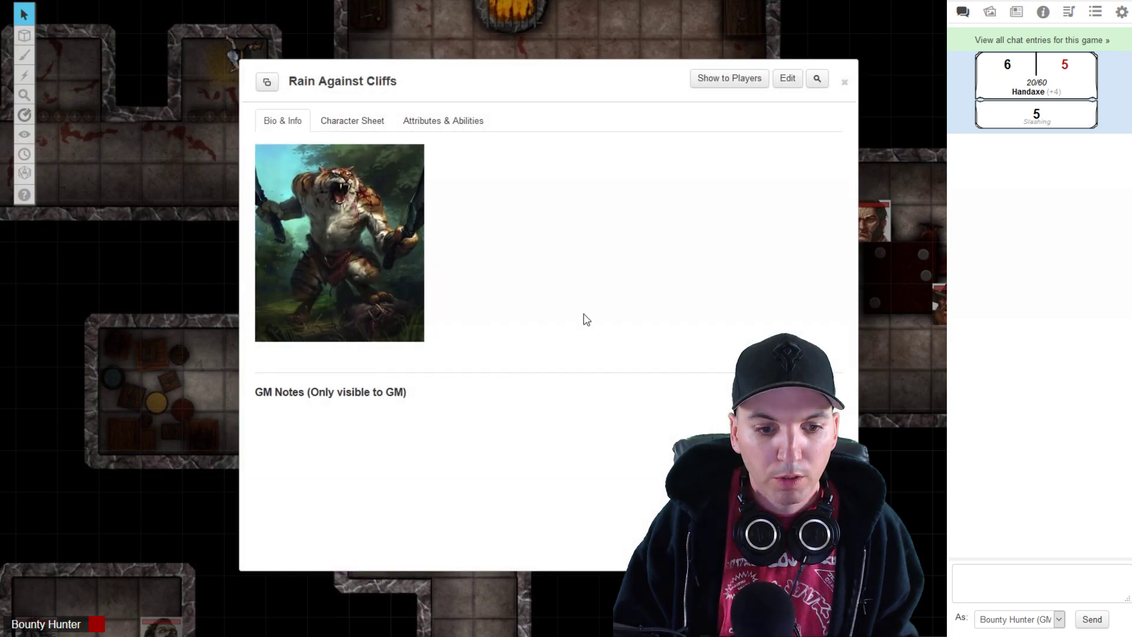
click(361, 123)
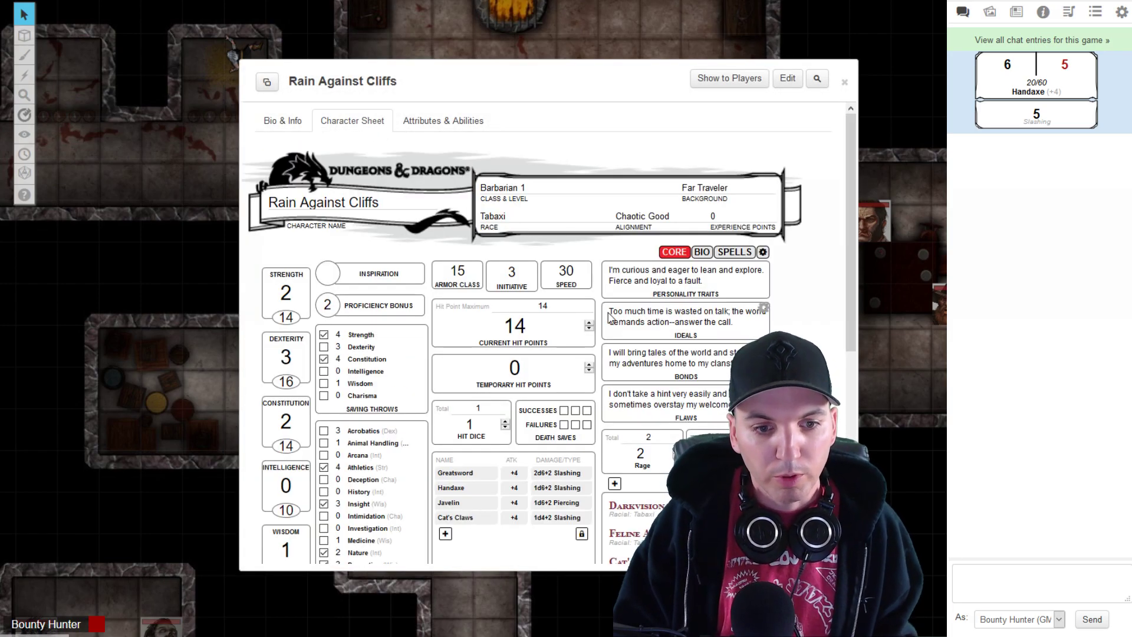
scroll(644, 254, down, 1)
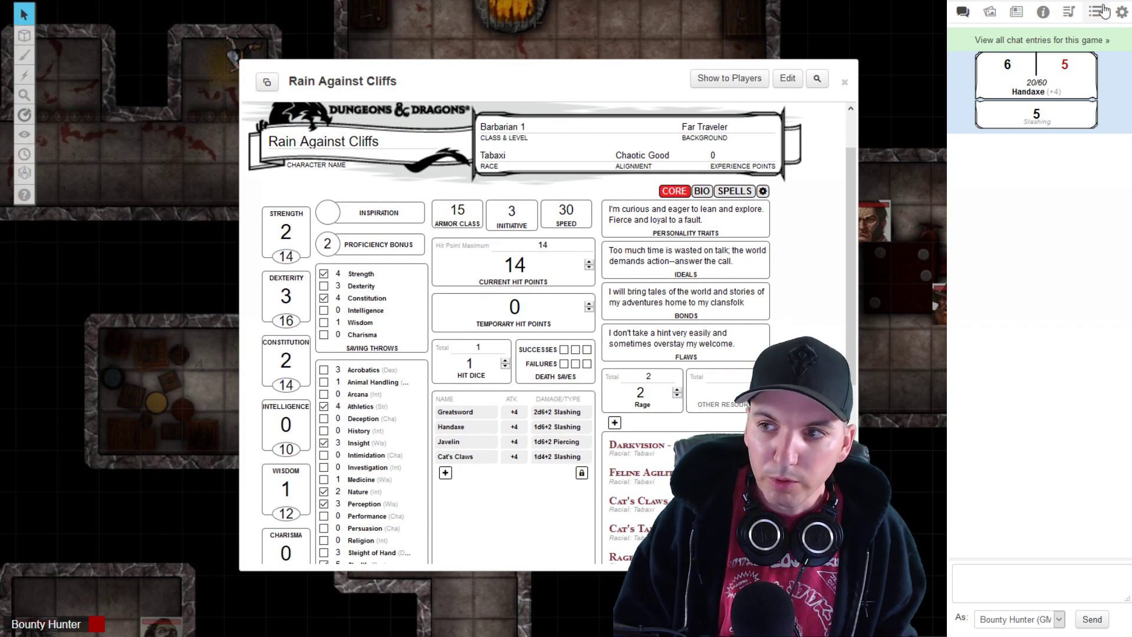
Step: Turn on the macro quick bar and place Rain's Greatsword attack on it
click(1097, 12)
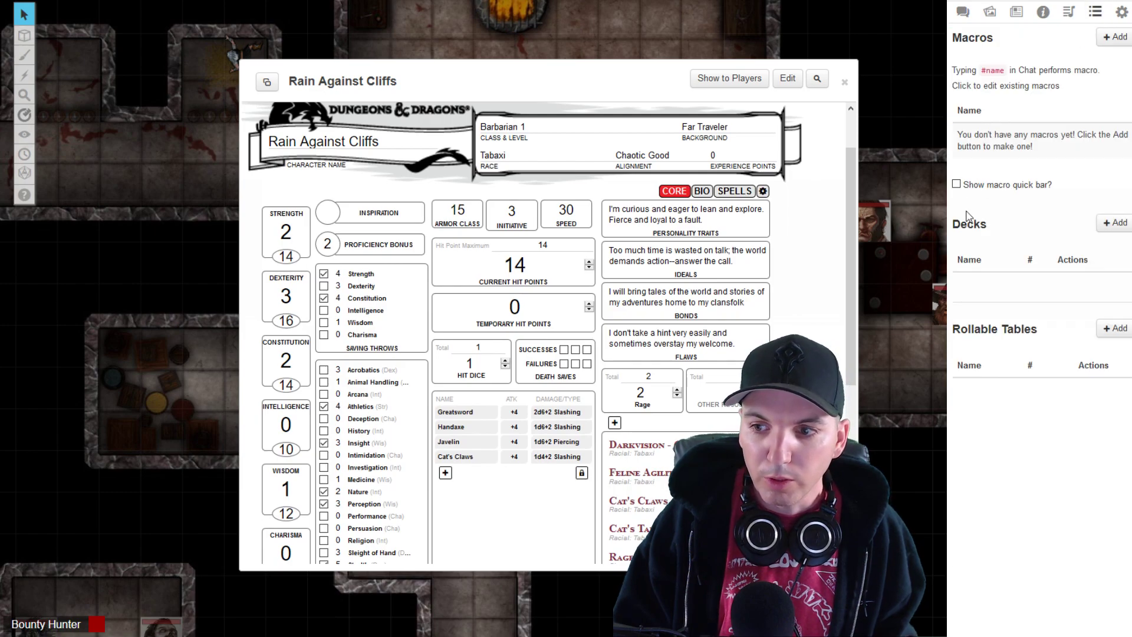
click(956, 185)
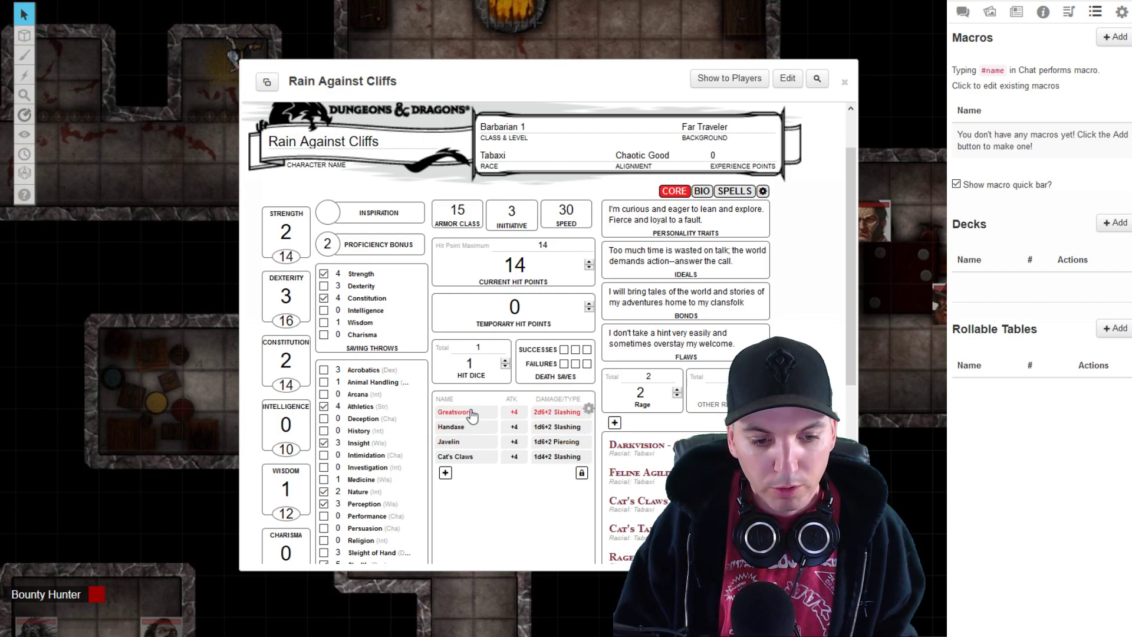
drag(471, 415, 58, 625)
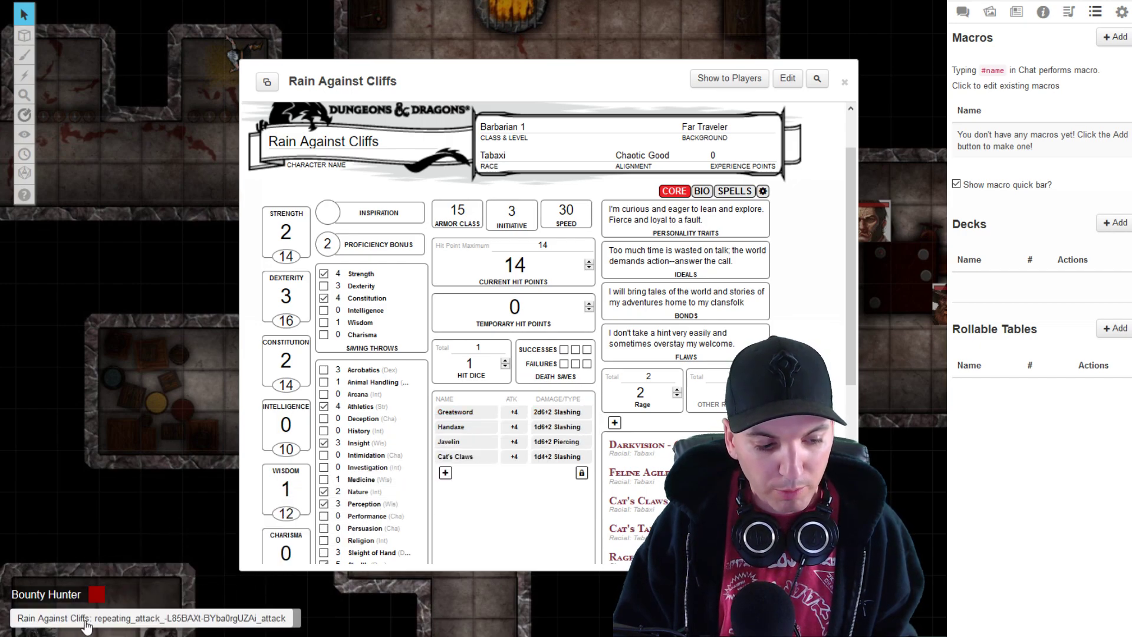
Step: Rename the new quick-bar macro to 'Greatsword'
right_click(85, 624)
click(120, 595)
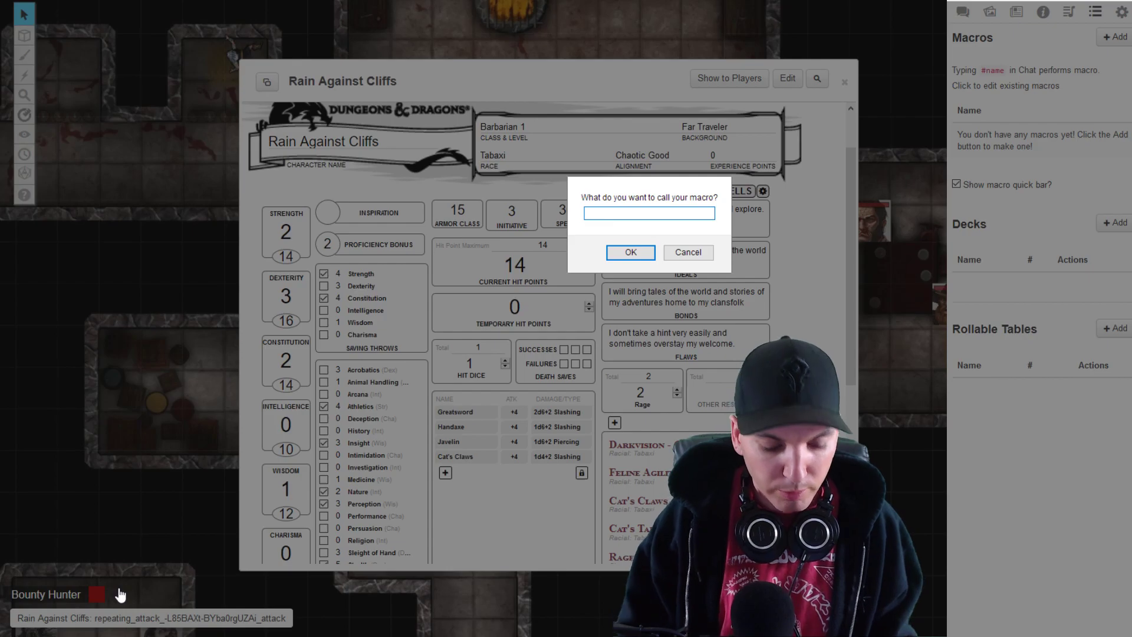
text(Greatswor)
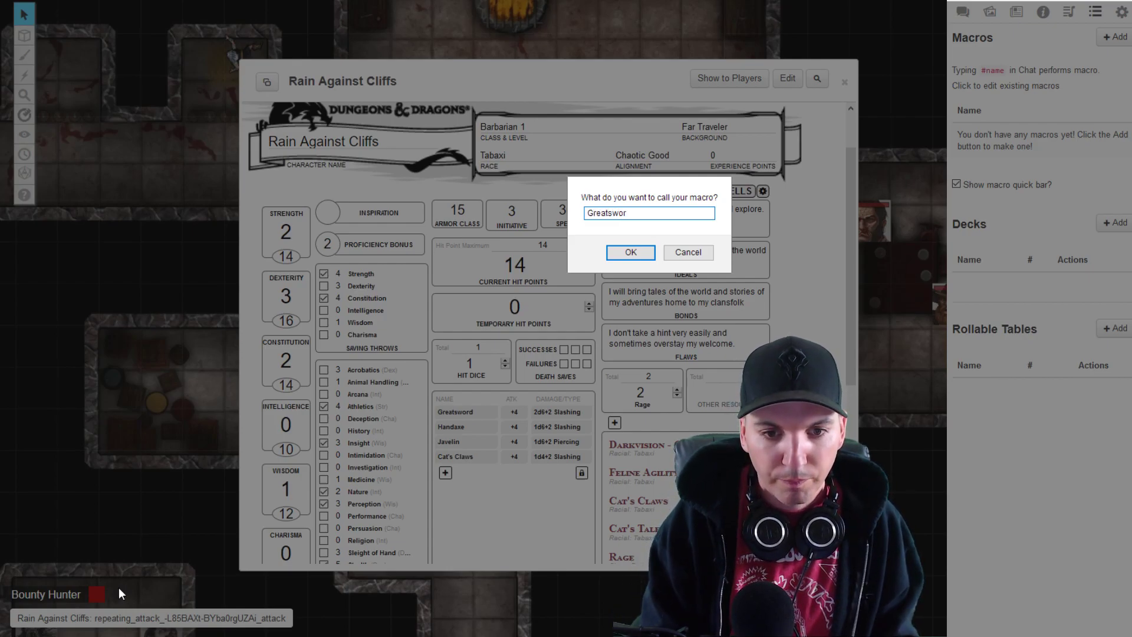
text(d)
key(Return)
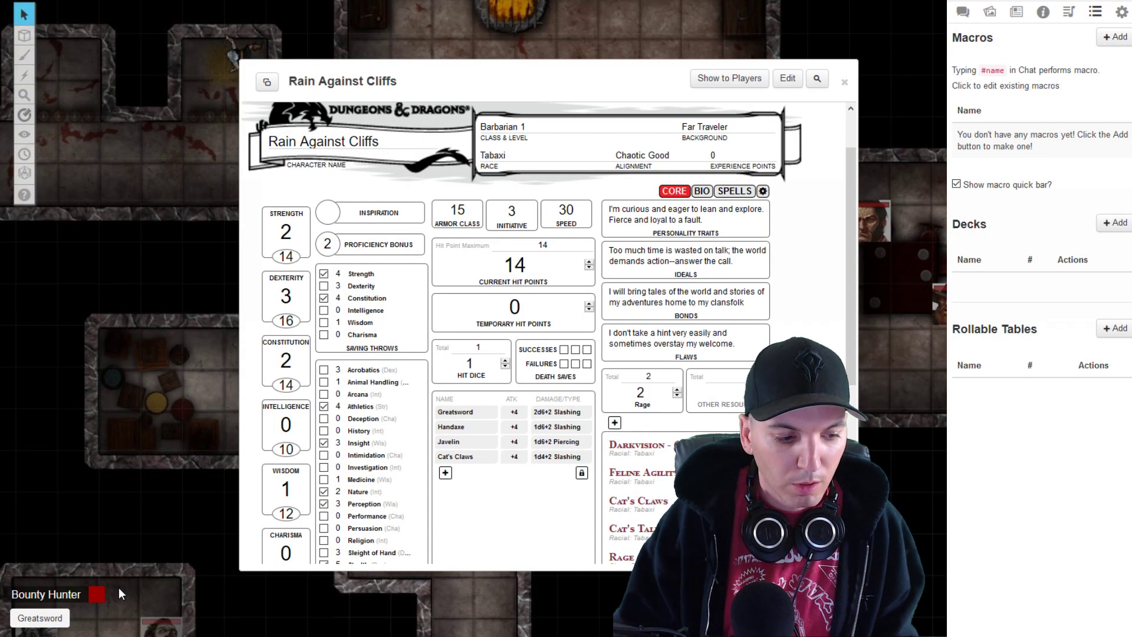
Step: Set the Greatsword quick-bar macro's colour to dark red
right_click(56, 620)
click(90, 603)
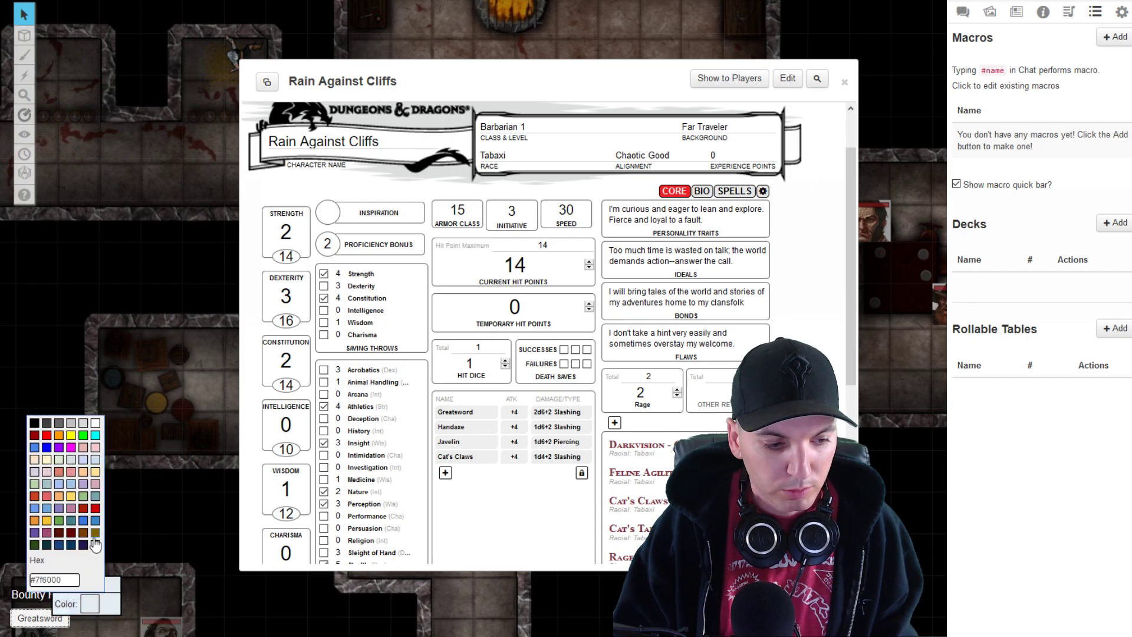
click(83, 509)
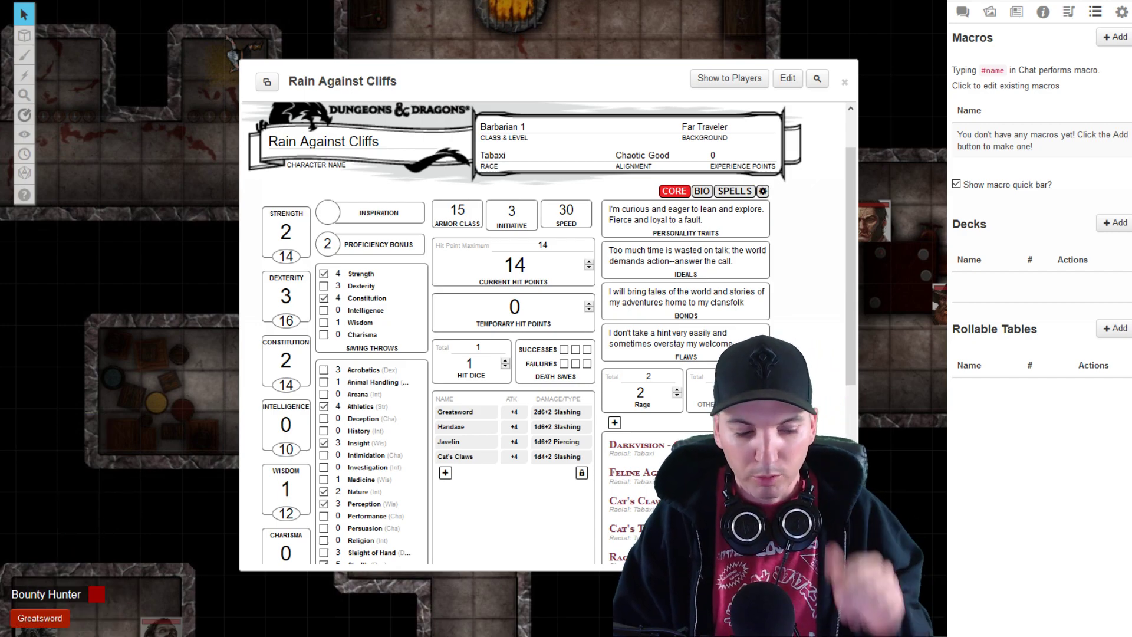
click(963, 11)
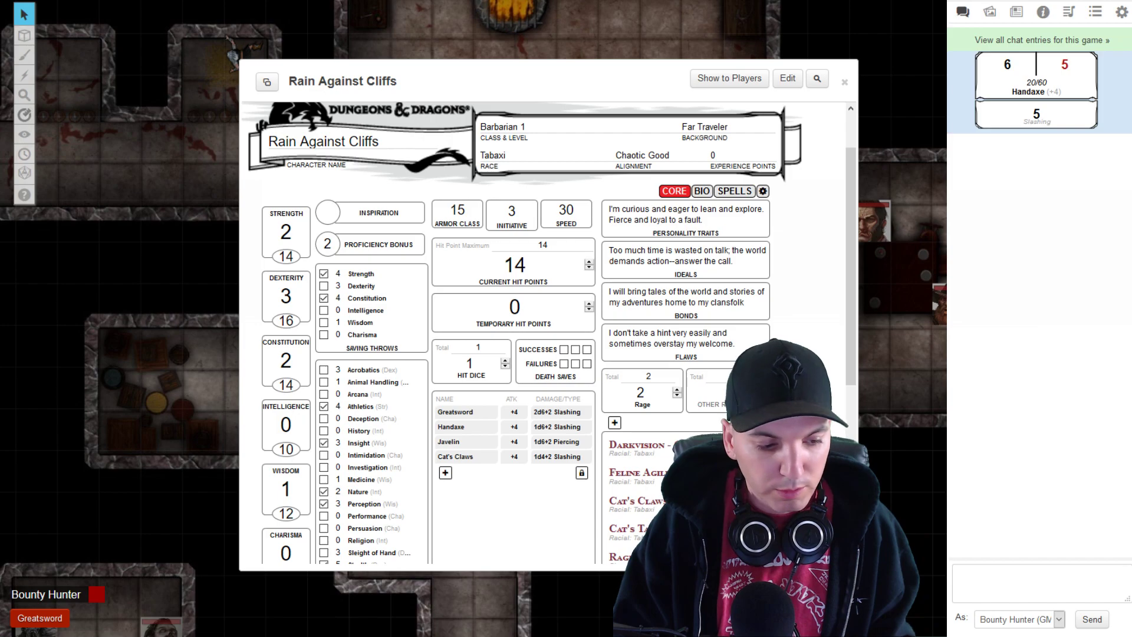
Step: Roll Greatsword from the quick bar (22/17, 10 slashing) and view Rain's Attributes & Abilities
click(45, 623)
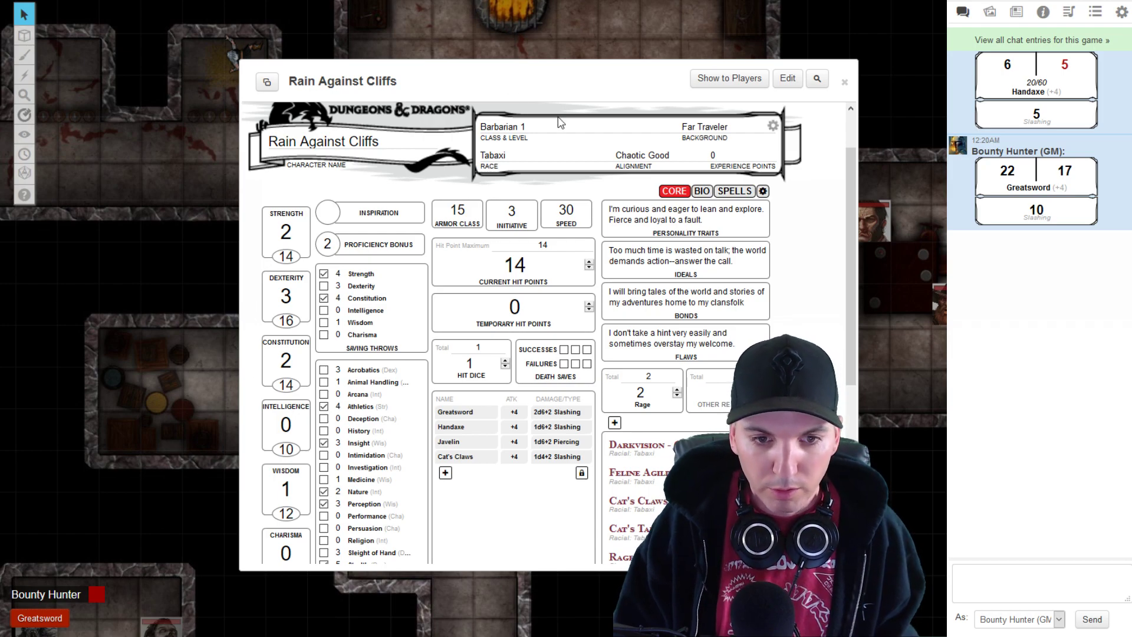
double_click(583, 87)
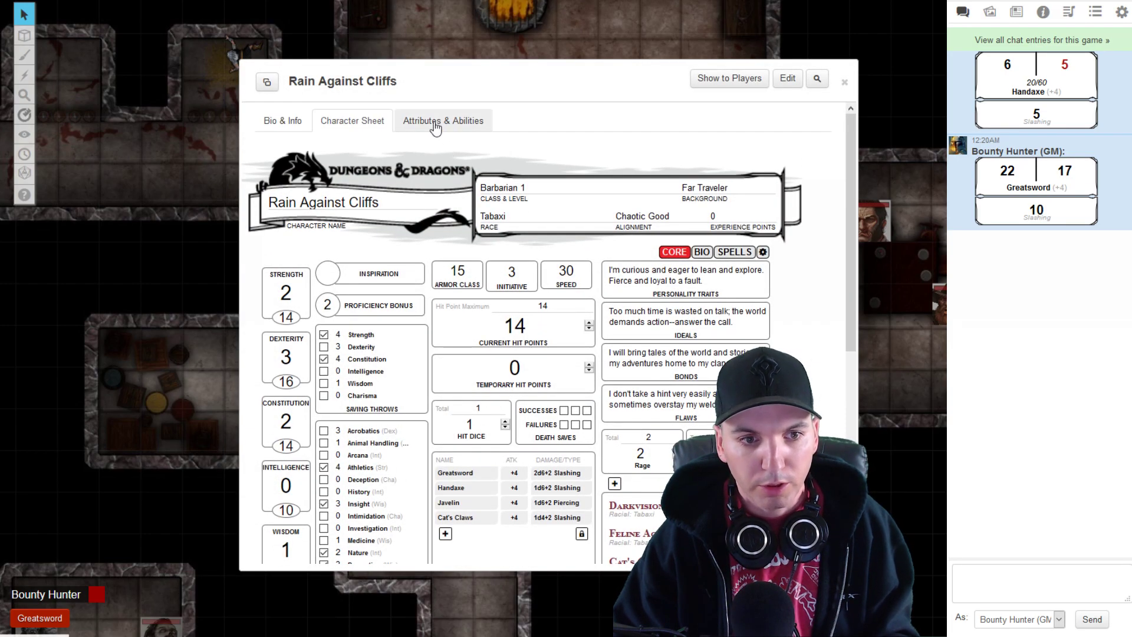
click(436, 125)
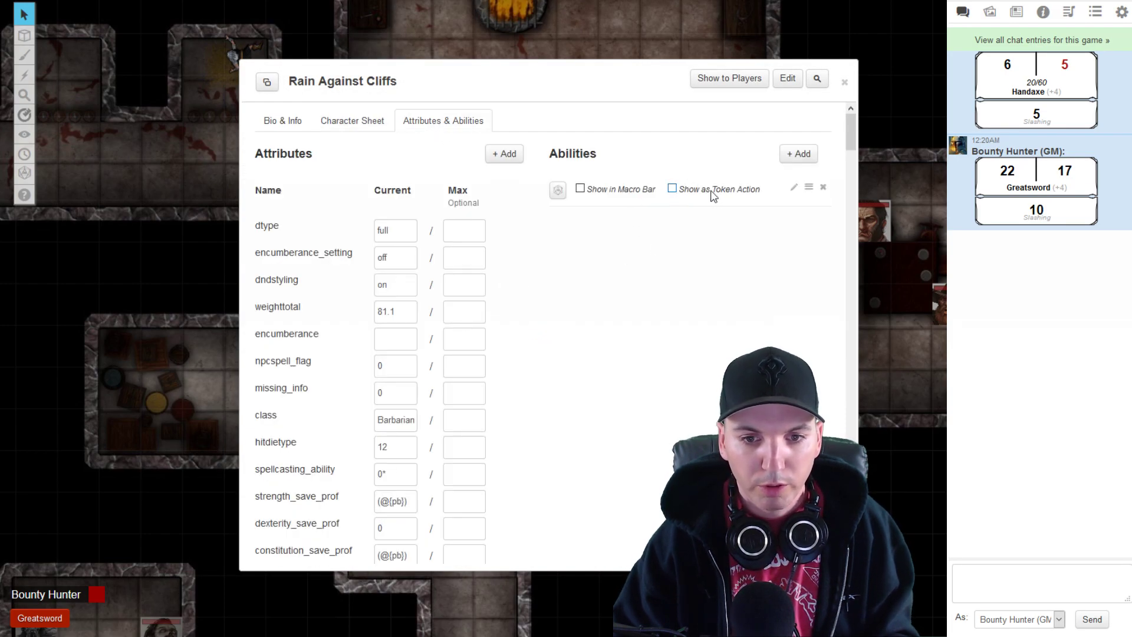
Step: Minimize Rain's sheet, select the thug token and roll its Crossbow token action (22 | 5, 9 piercing)
double_click(570, 80)
click(866, 228)
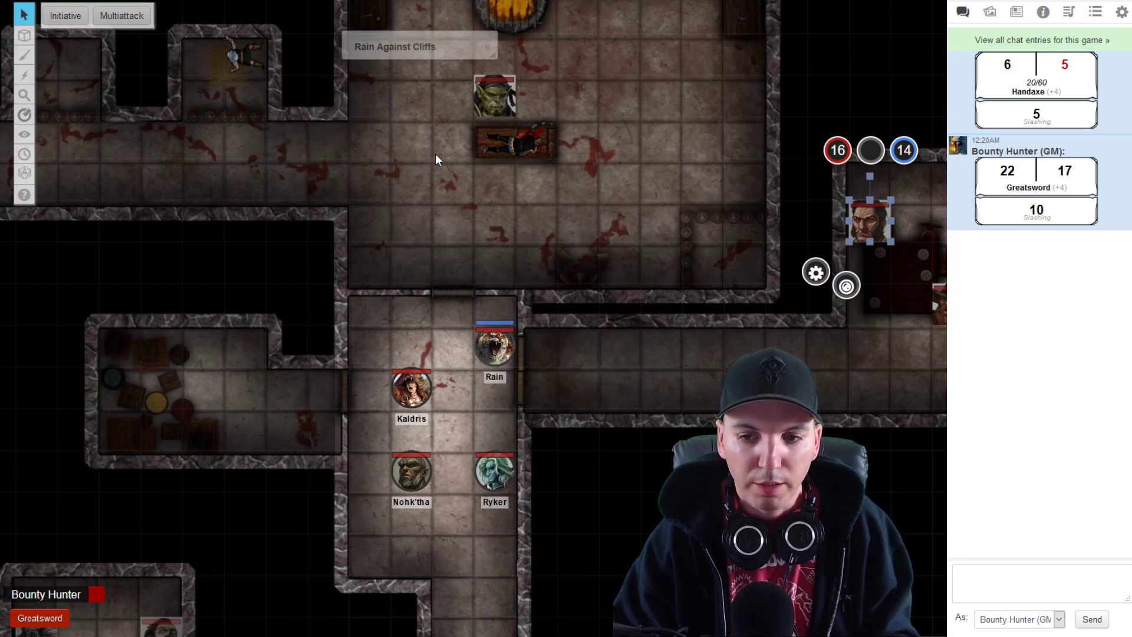
click(697, 312)
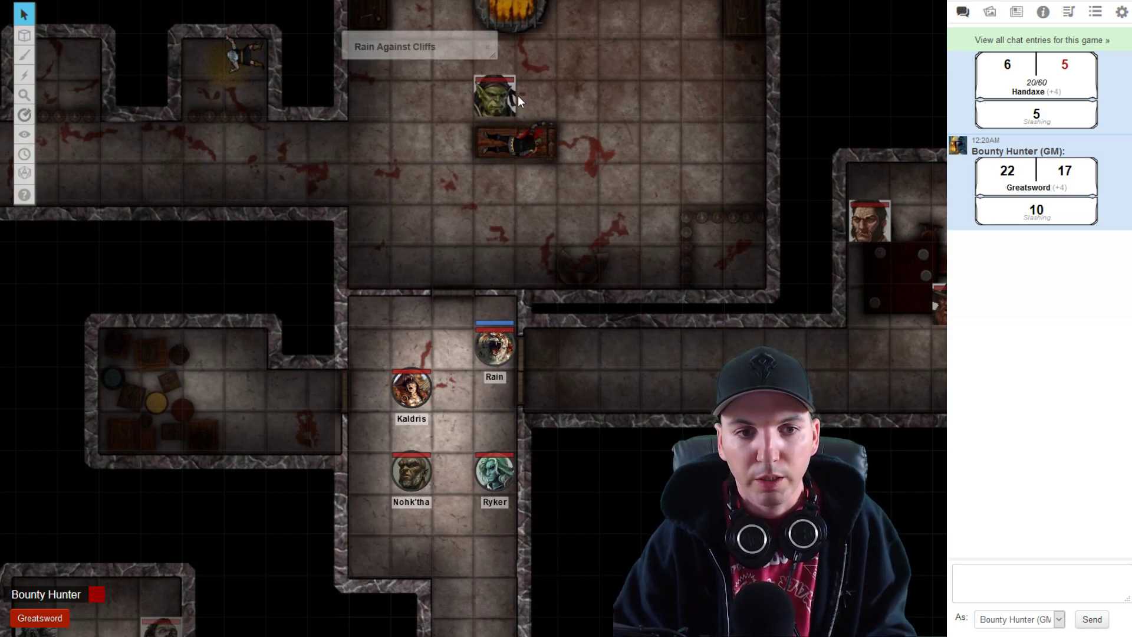
click(496, 93)
click(867, 219)
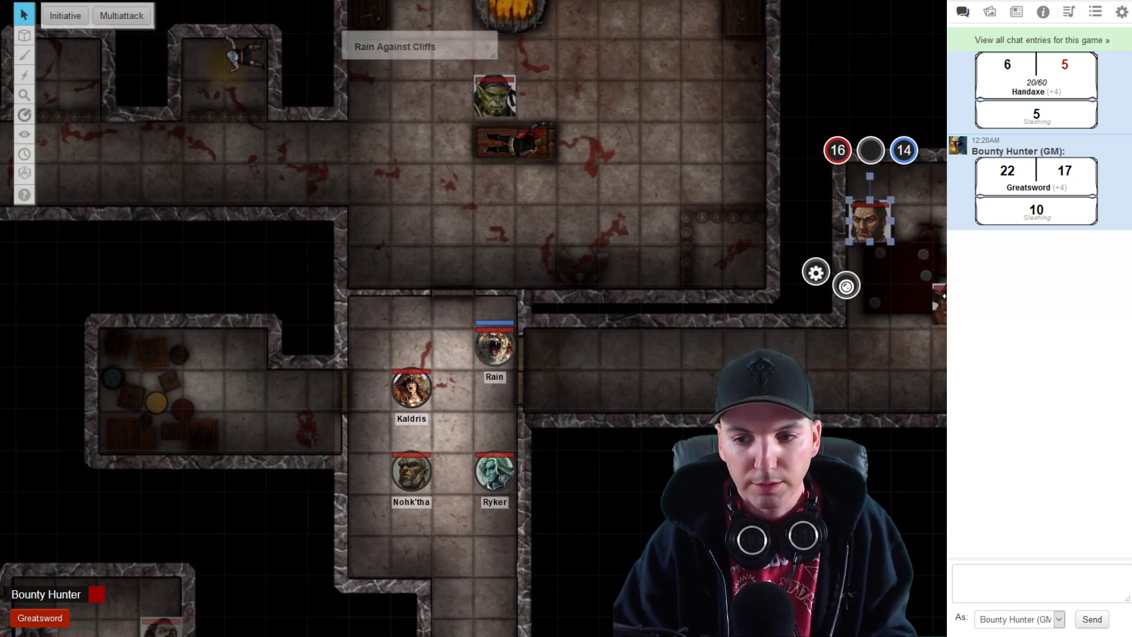
click(932, 306)
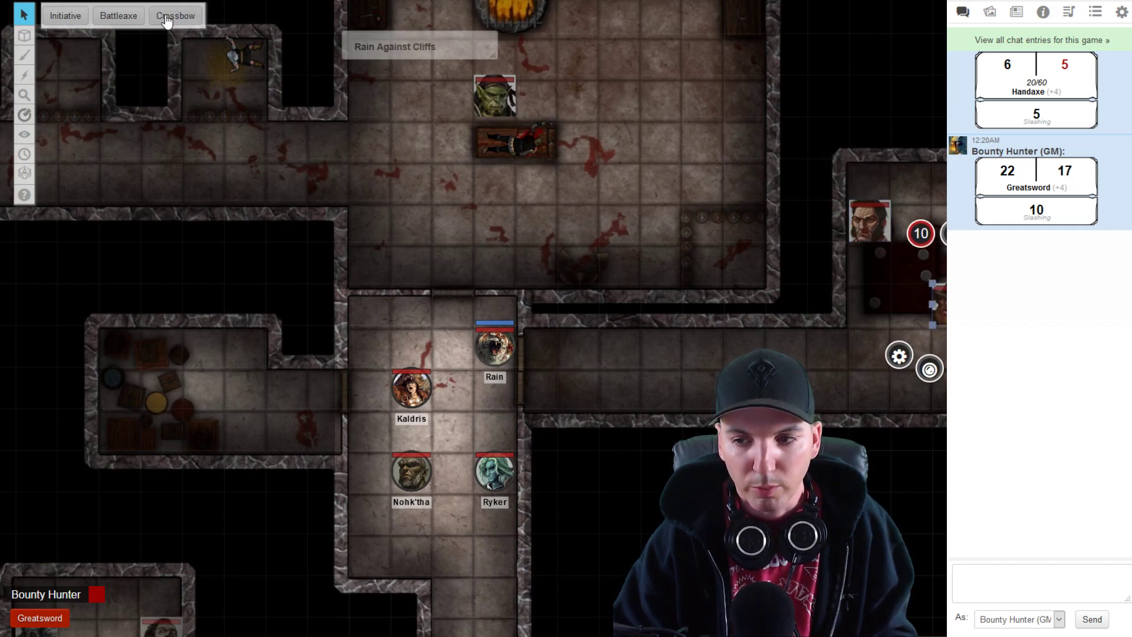
click(167, 16)
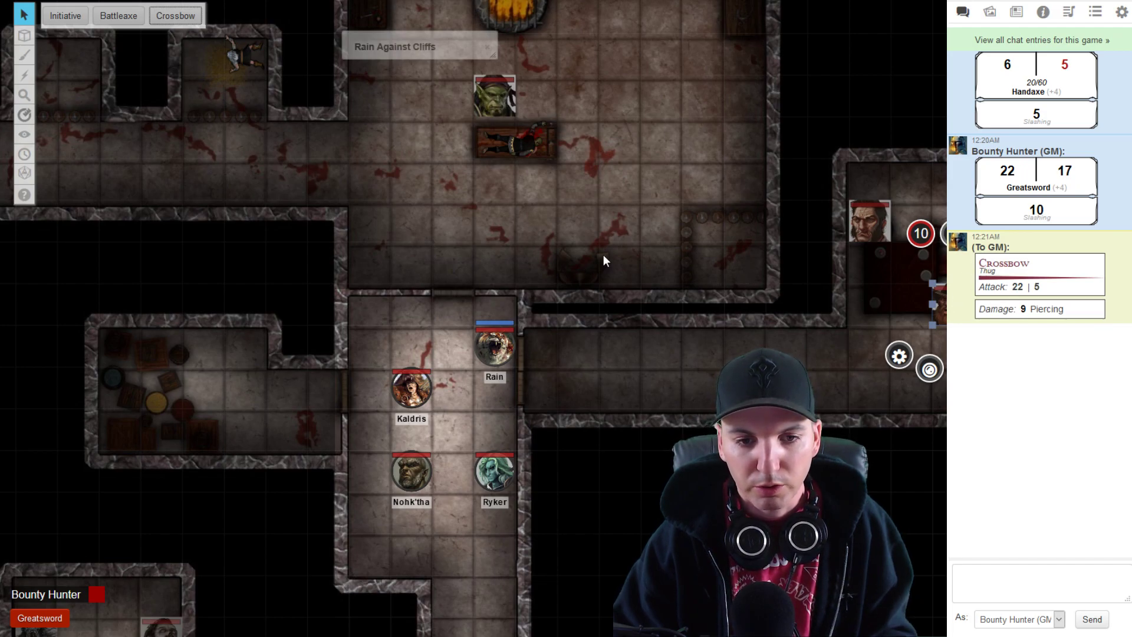
click(631, 338)
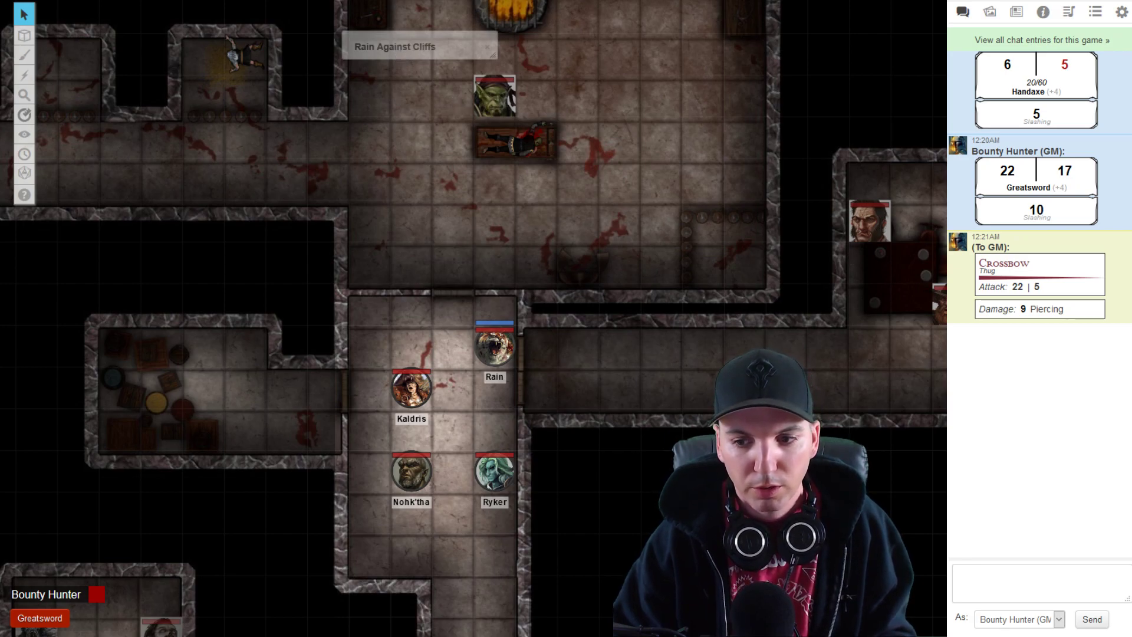
double_click(938, 302)
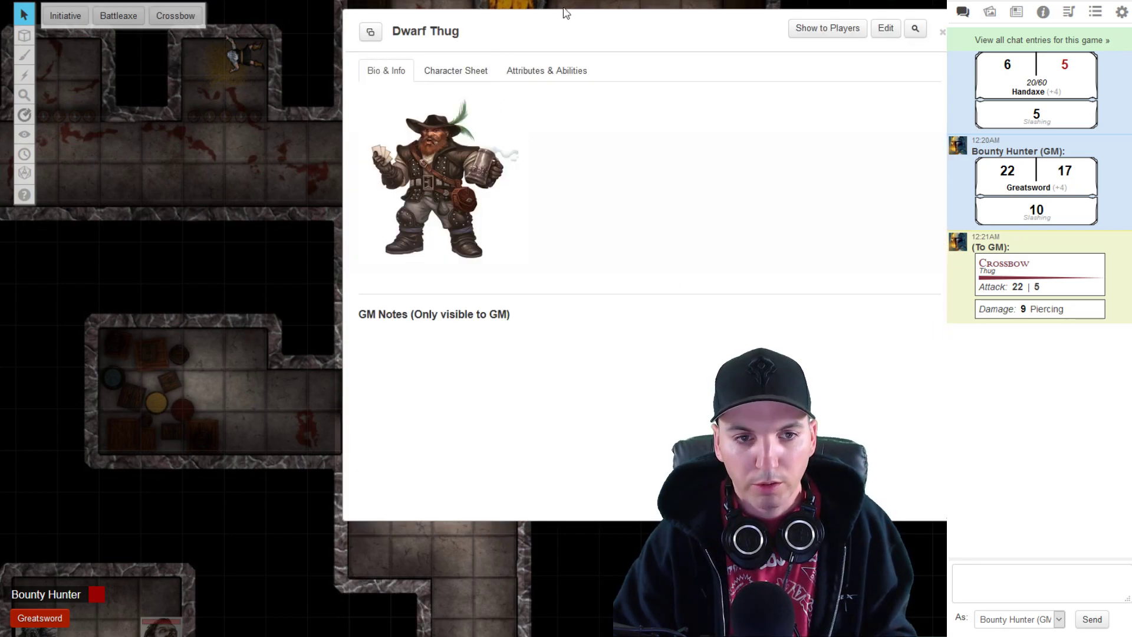
click(546, 72)
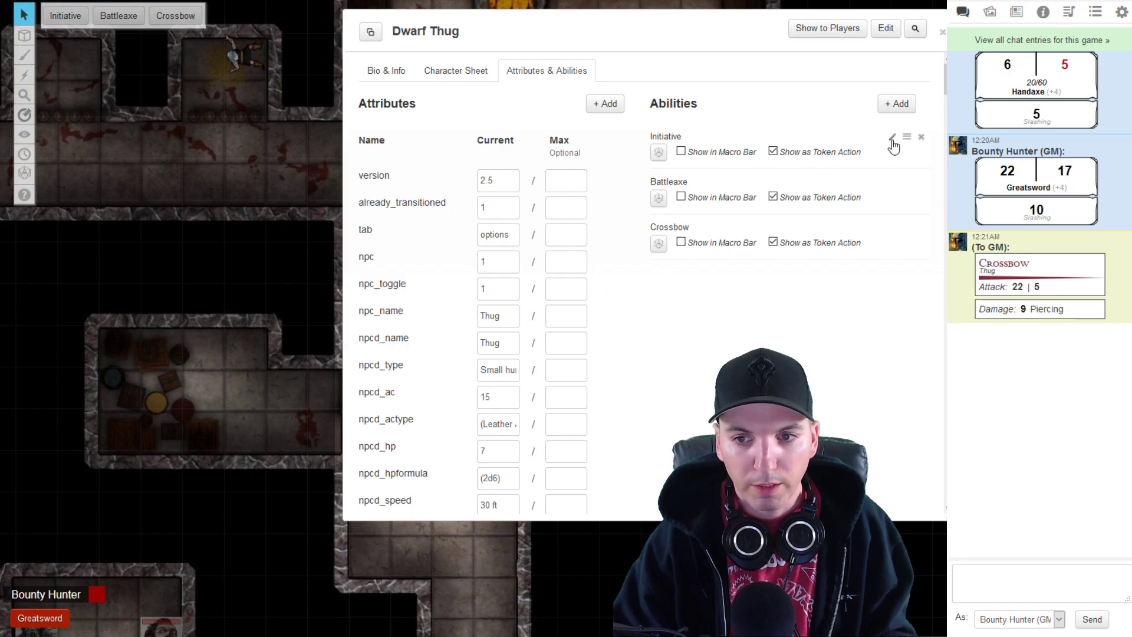
click(892, 138)
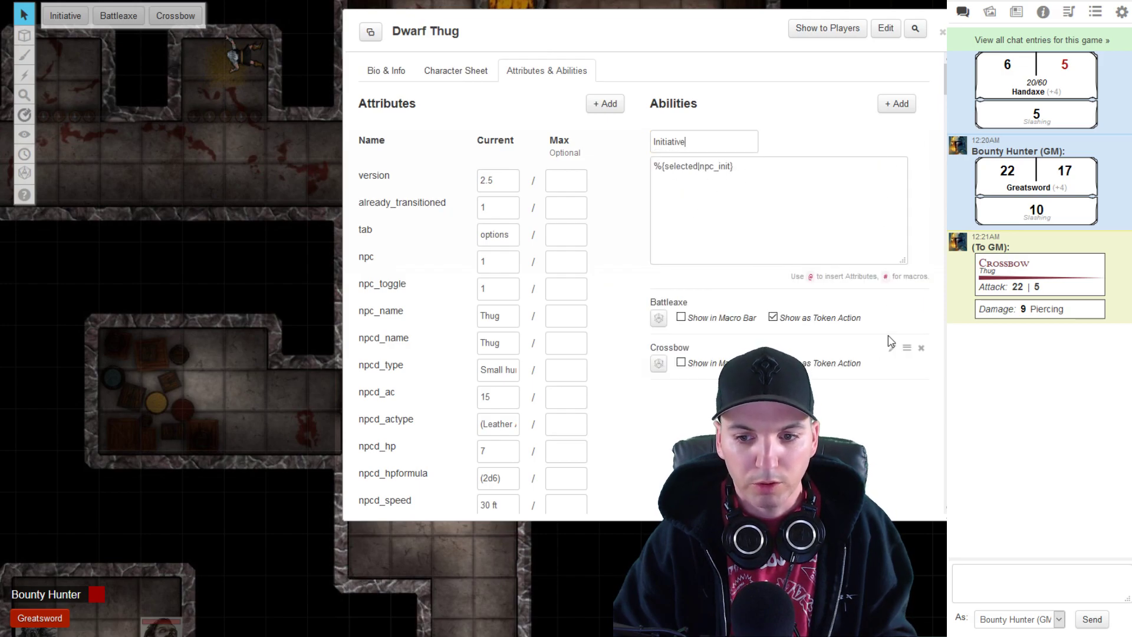
click(892, 303)
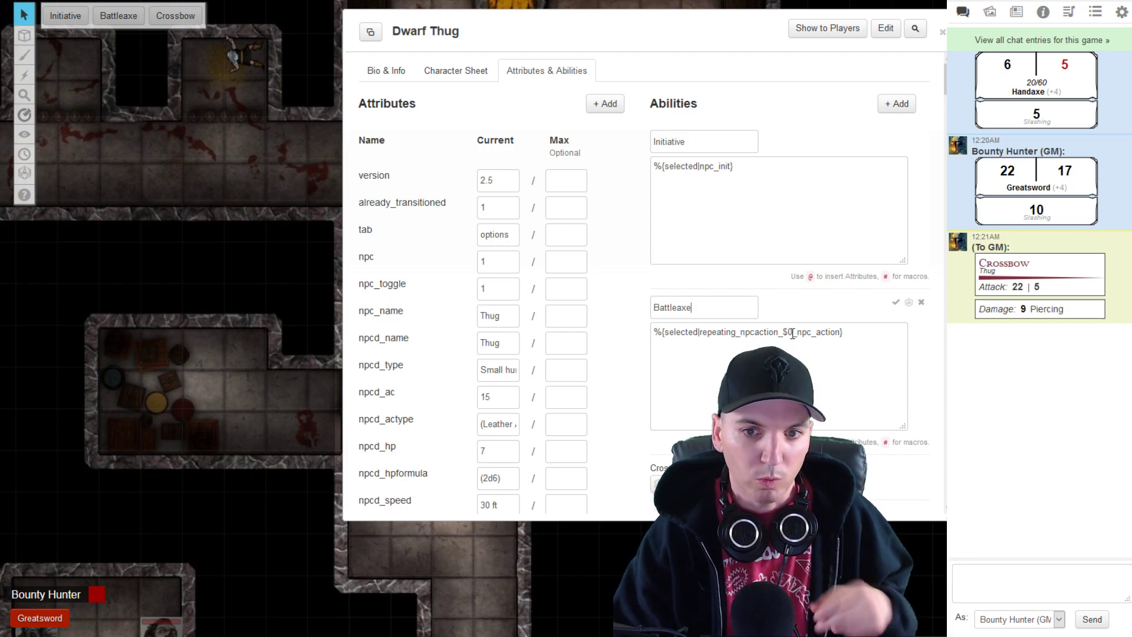
click(942, 33)
click(569, 343)
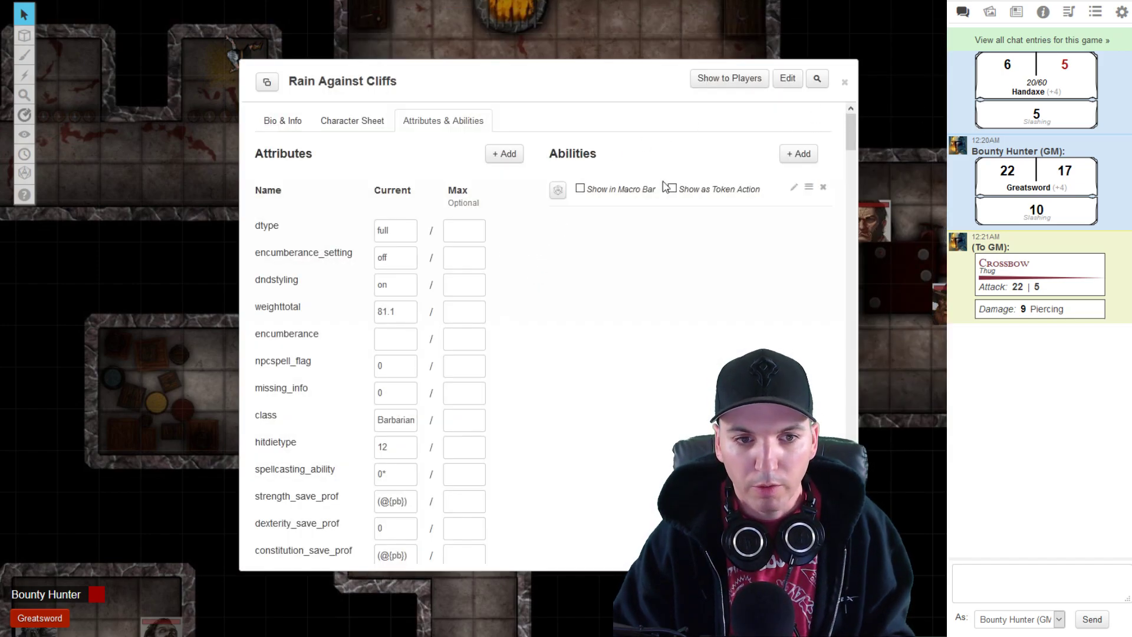
Step: Roll Rain's Greatsword attack (12 | 14, 6 slashing) and copy its recalled macro text from chat
click(347, 131)
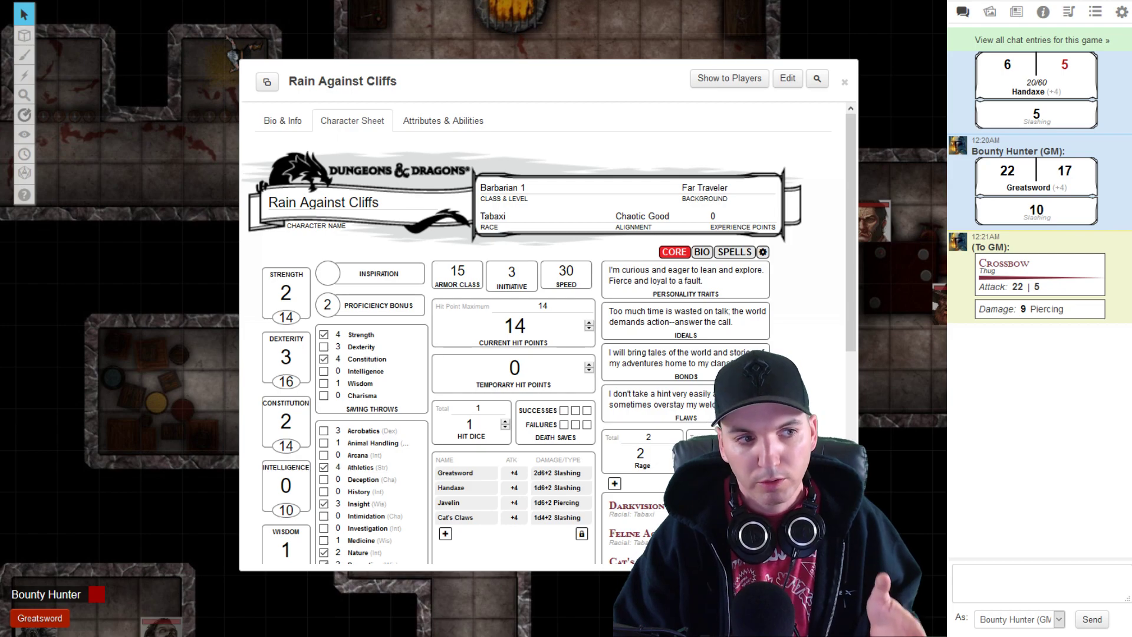
click(473, 478)
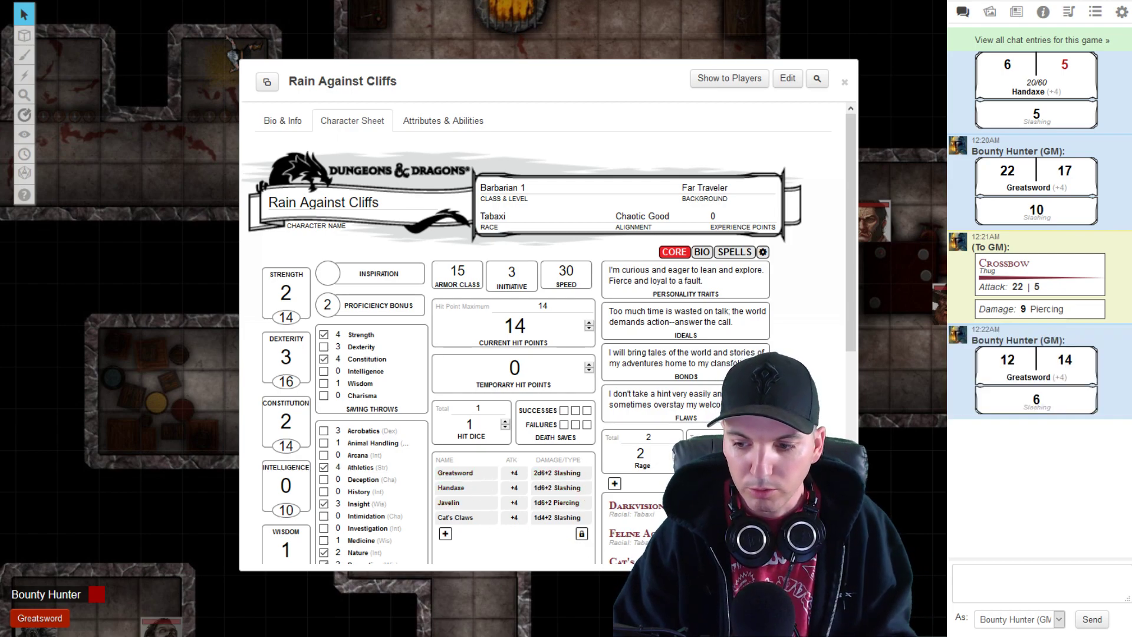
click(995, 591)
key(Up)
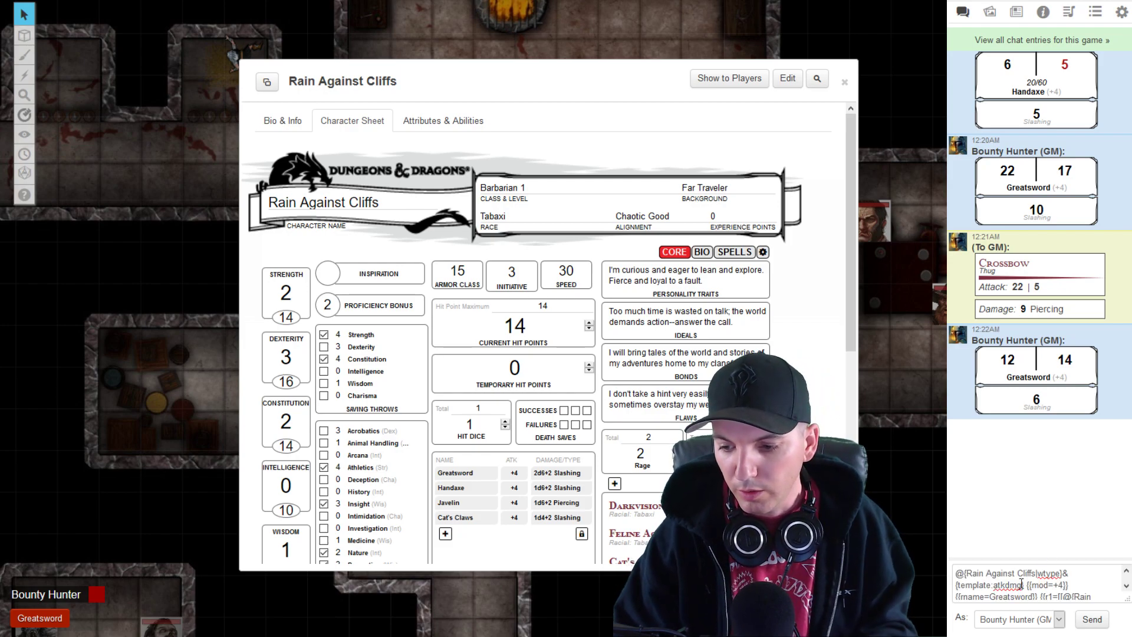
key(ctrl+a)
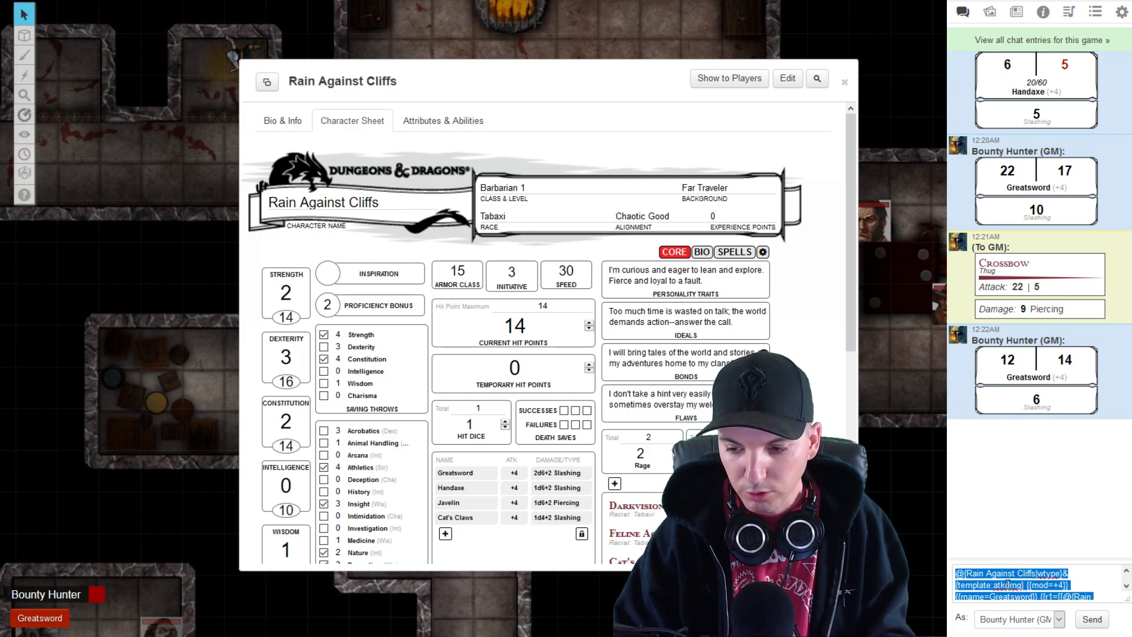
click(447, 123)
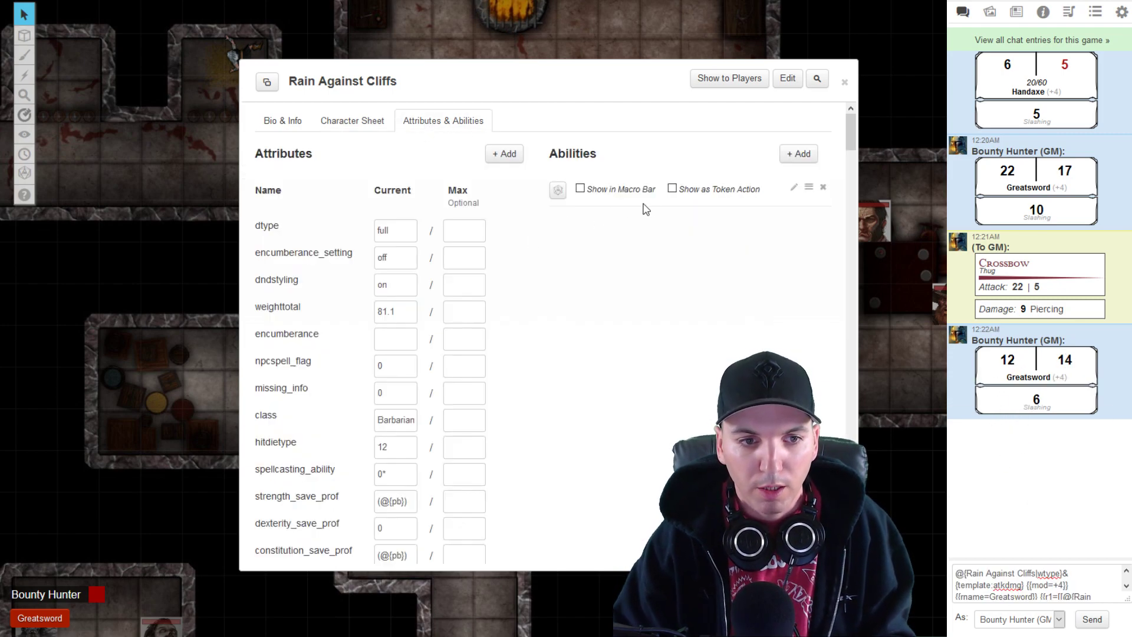
Step: Create a 'Greatsword' ability holding the pasted attack macro and enable Show as Token Action
click(795, 188)
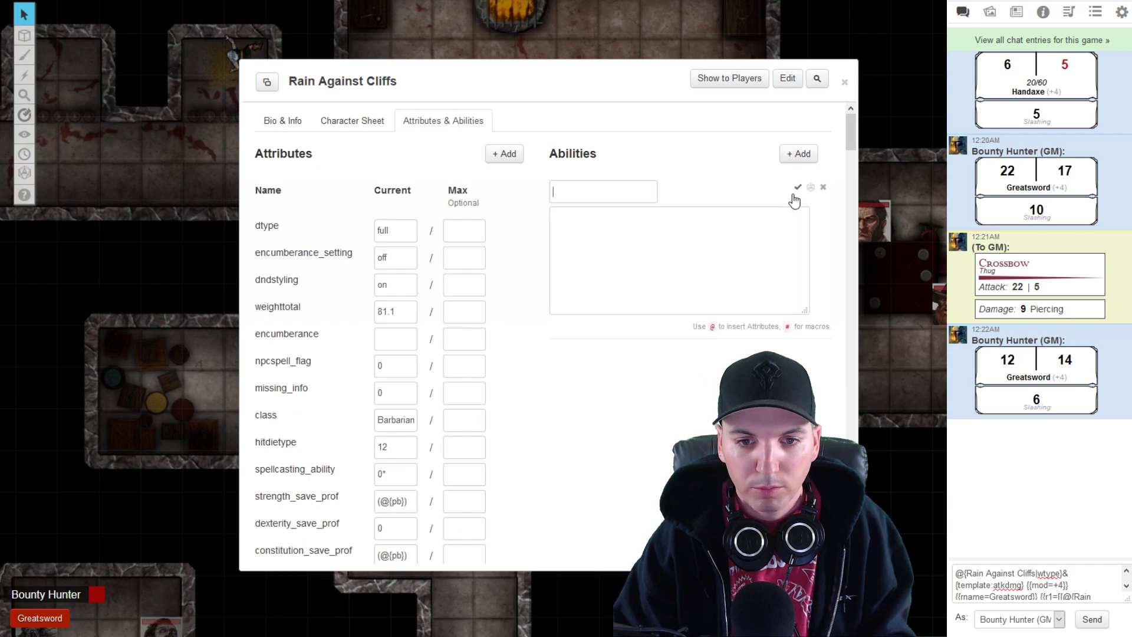
click(607, 245)
key(ctrl+v)
click(604, 196)
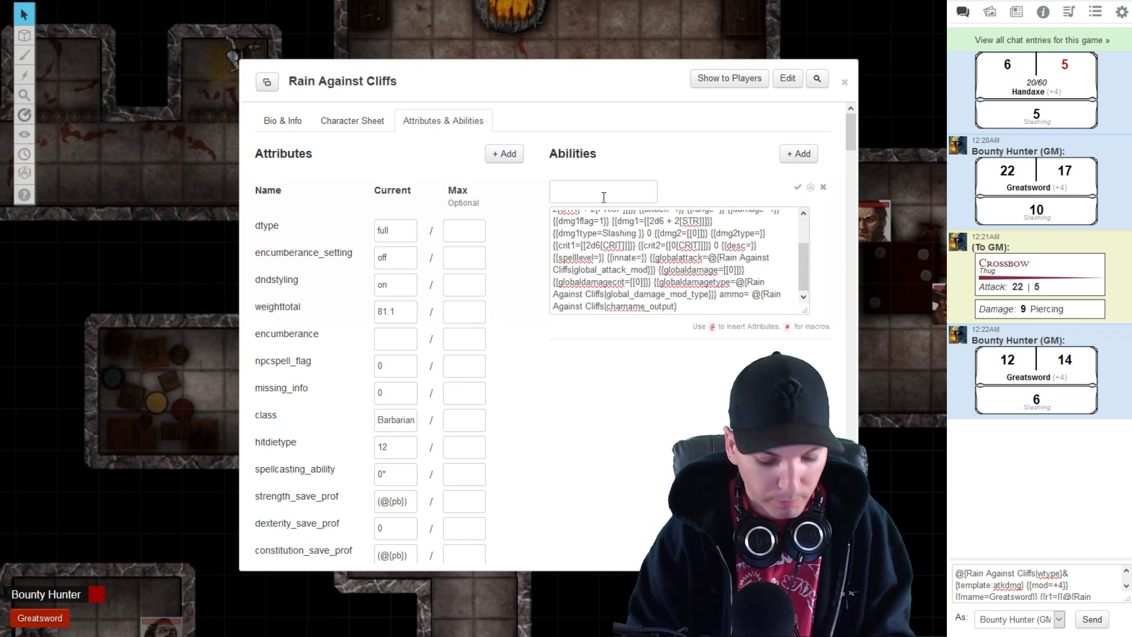
text(Greatsword)
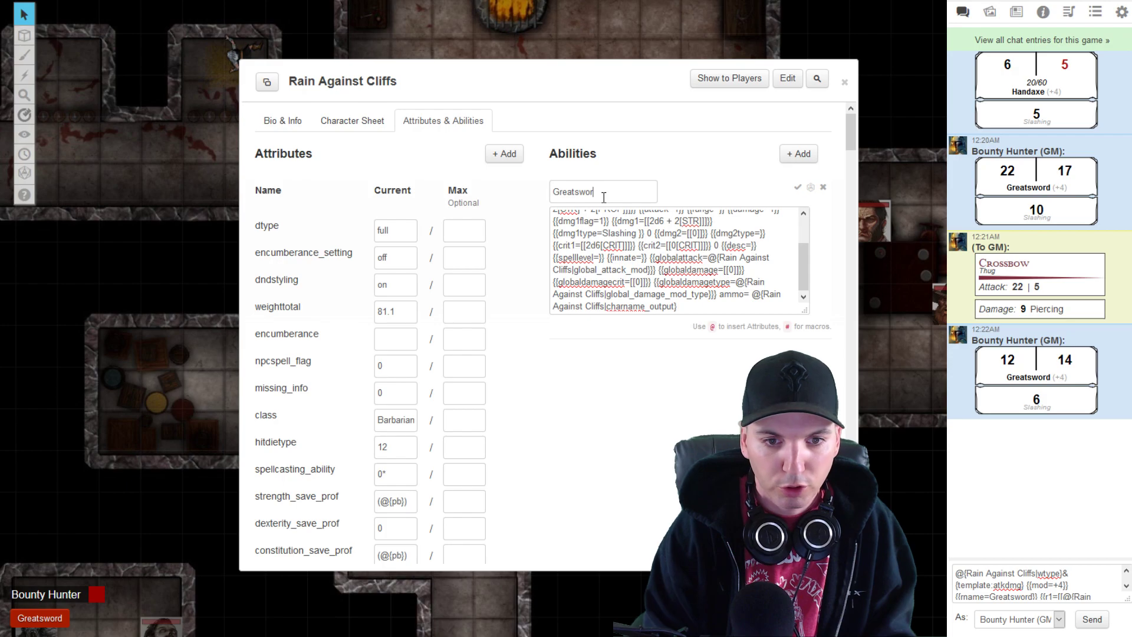
click(794, 189)
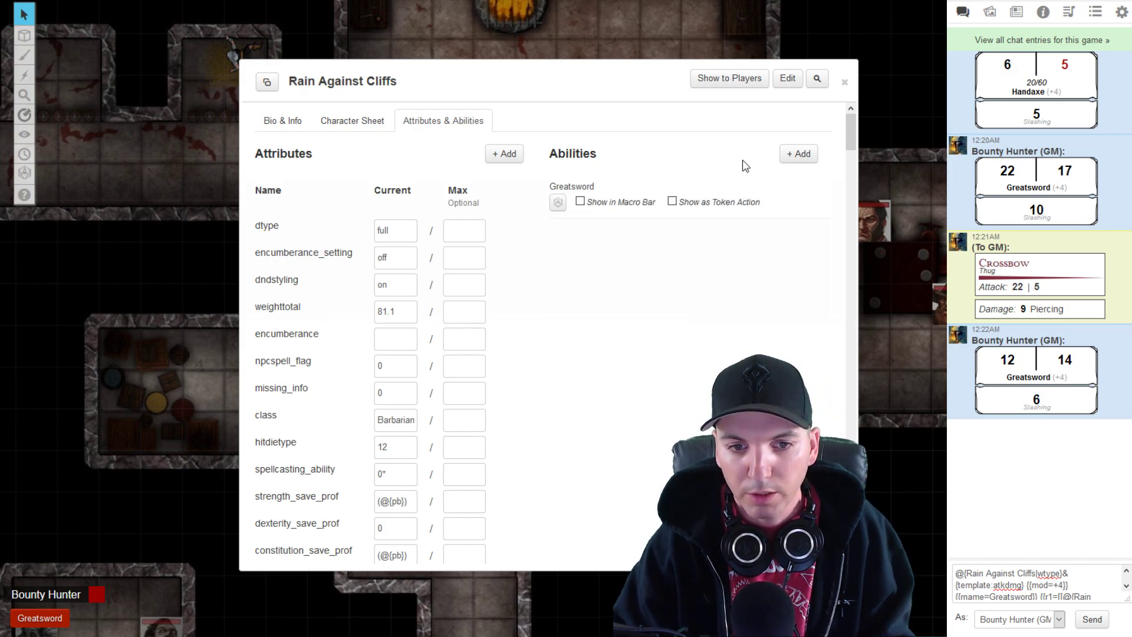
click(672, 202)
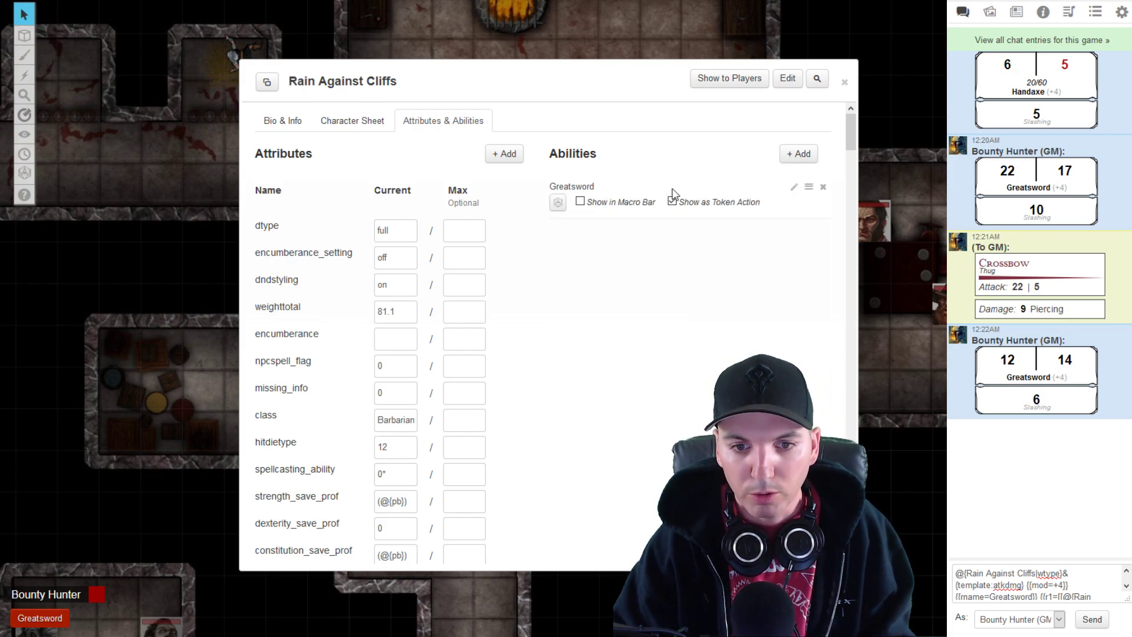
click(844, 82)
Step: Select Rain's token to check that the Greatsword token action appears
click(495, 348)
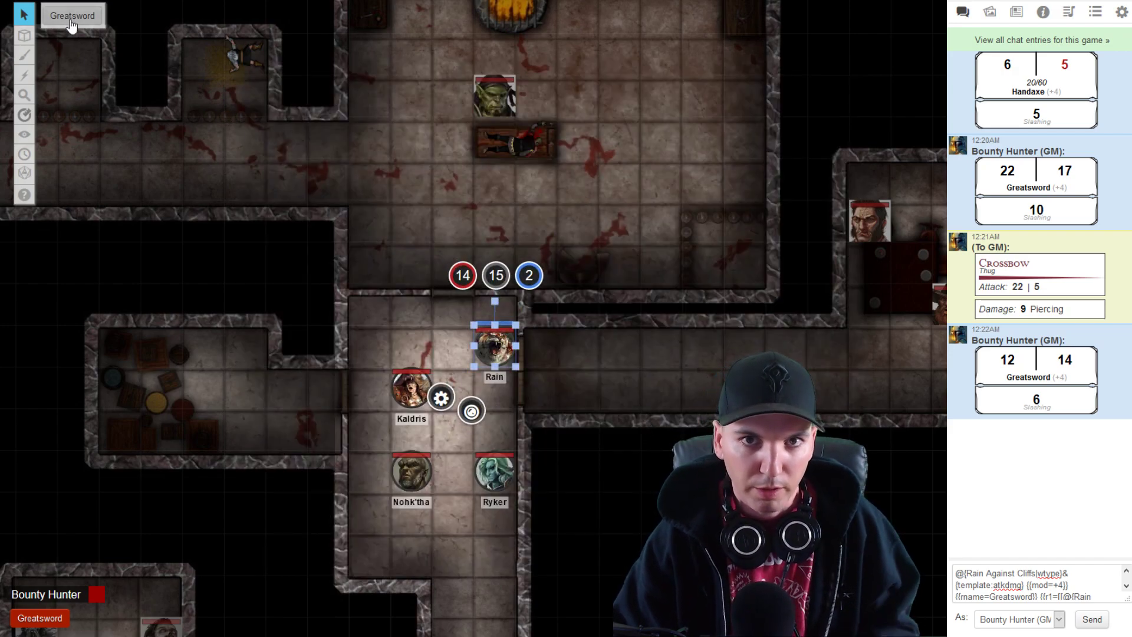
click(555, 361)
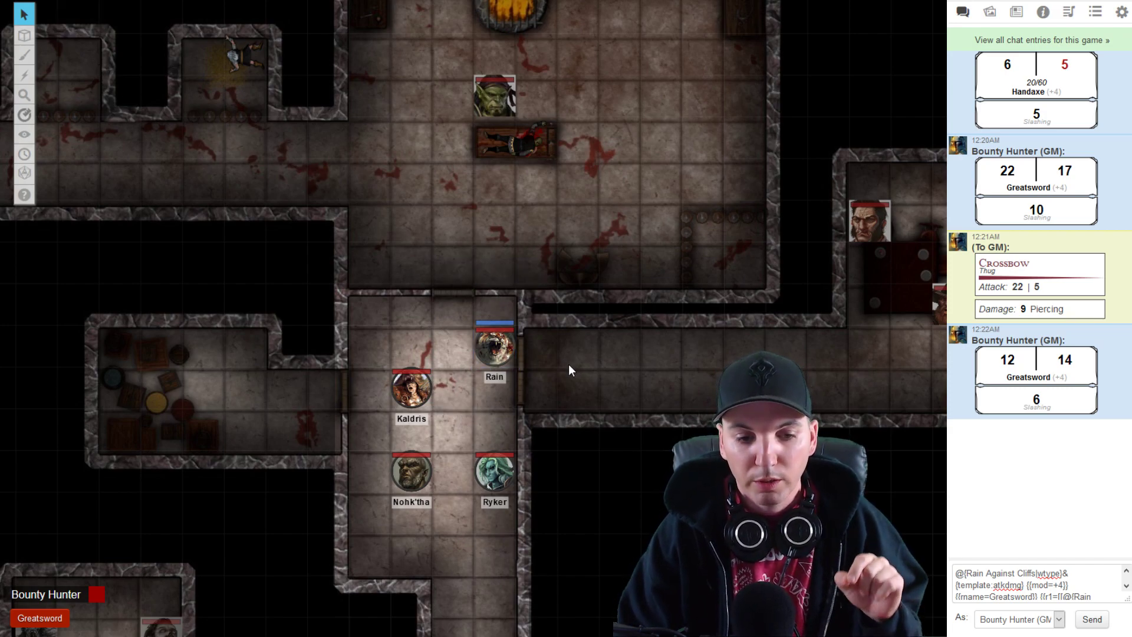
click(498, 353)
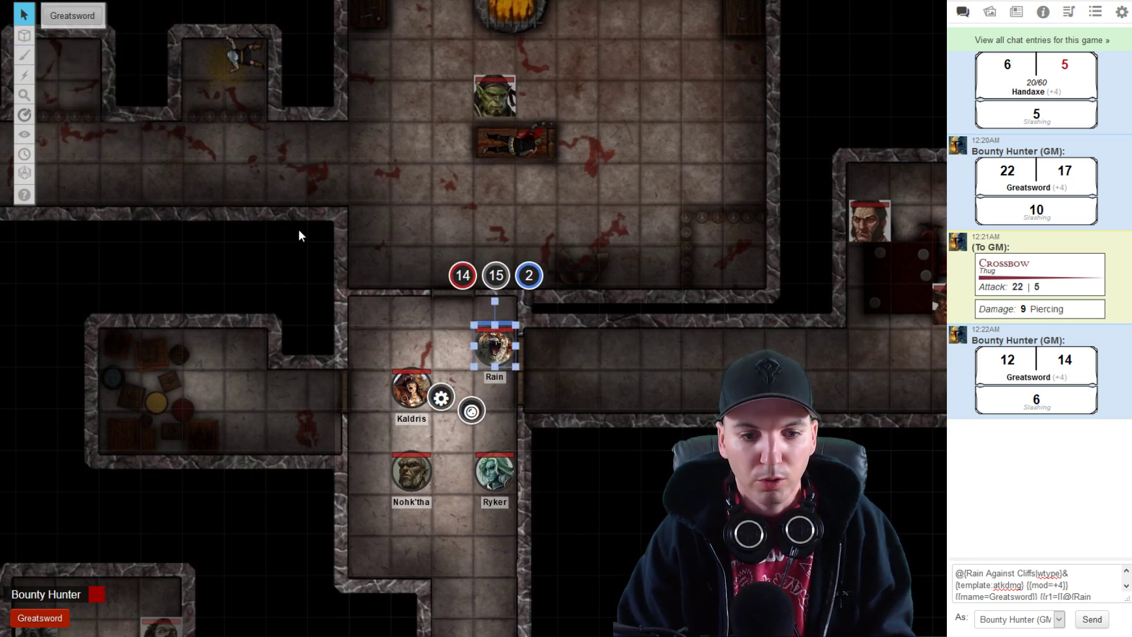
click(307, 242)
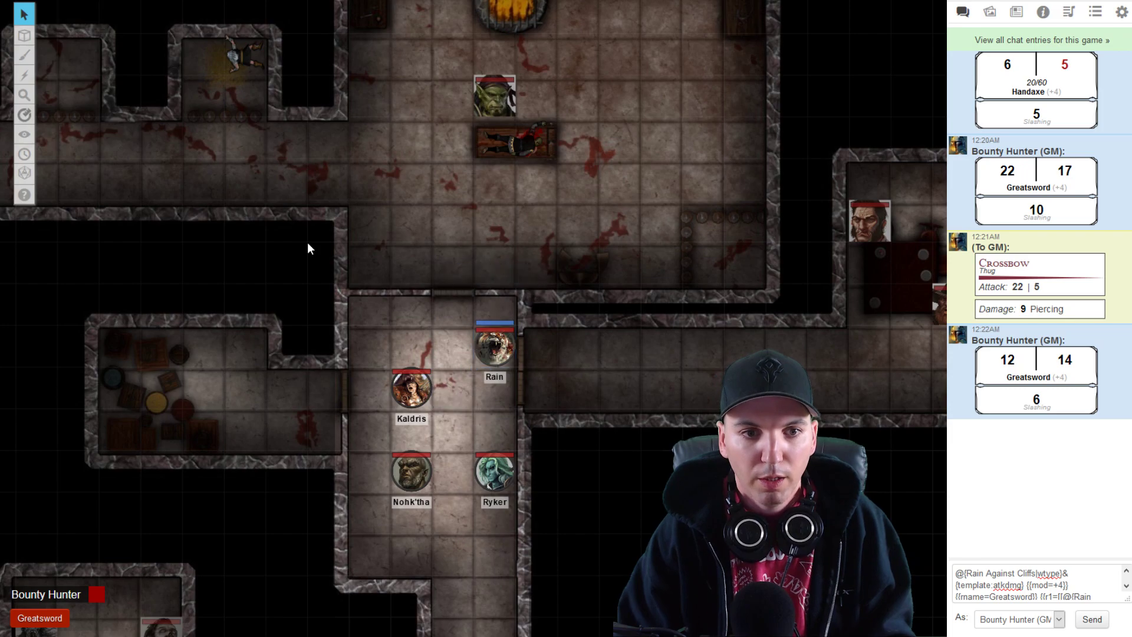
Step: Move the crossbow thug from the right edge into the corridor and roll its Crossbow attack
click(495, 97)
click(865, 231)
click(939, 304)
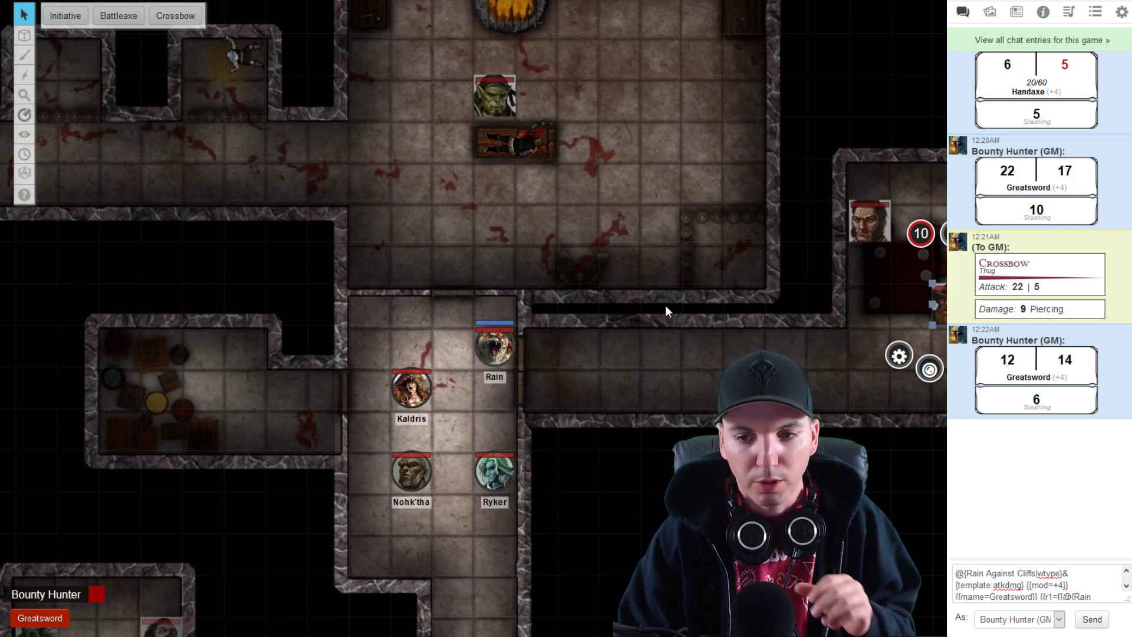
drag(938, 304, 706, 338)
click(174, 16)
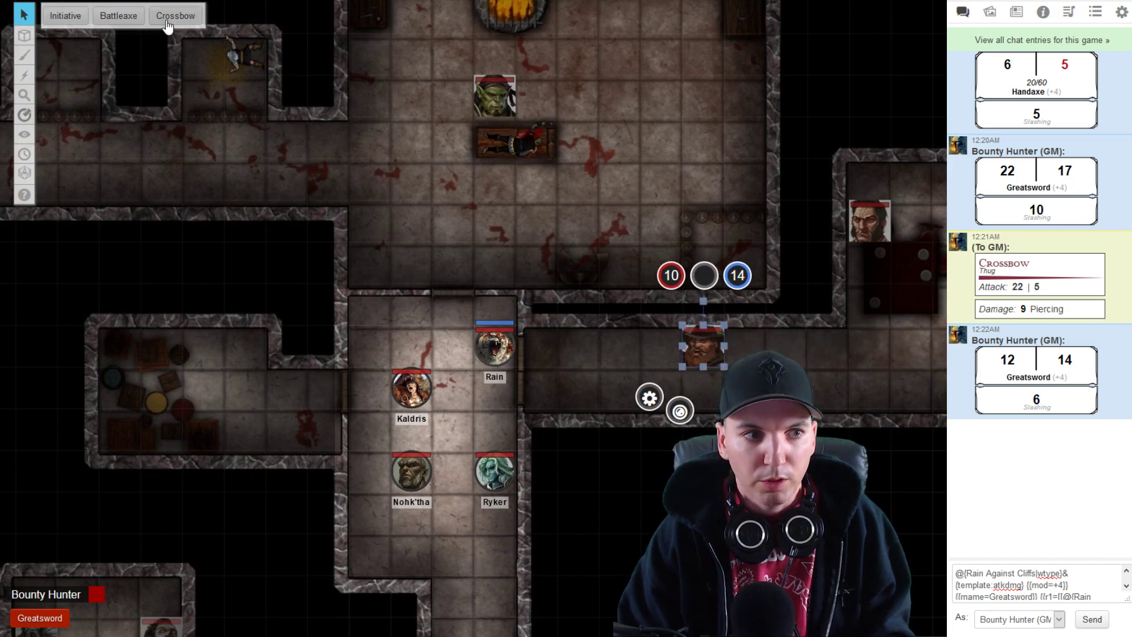